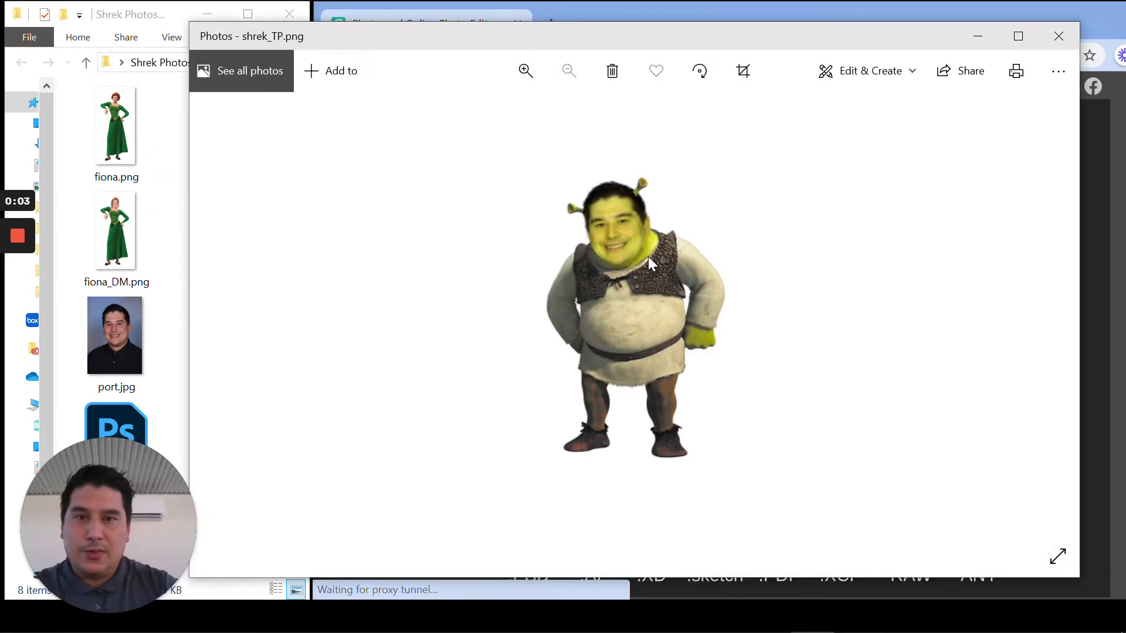
Close the finished shrek_TP.png example picture in Windows Photos
{"action": "left_click", "coordinate": [1058, 36]}
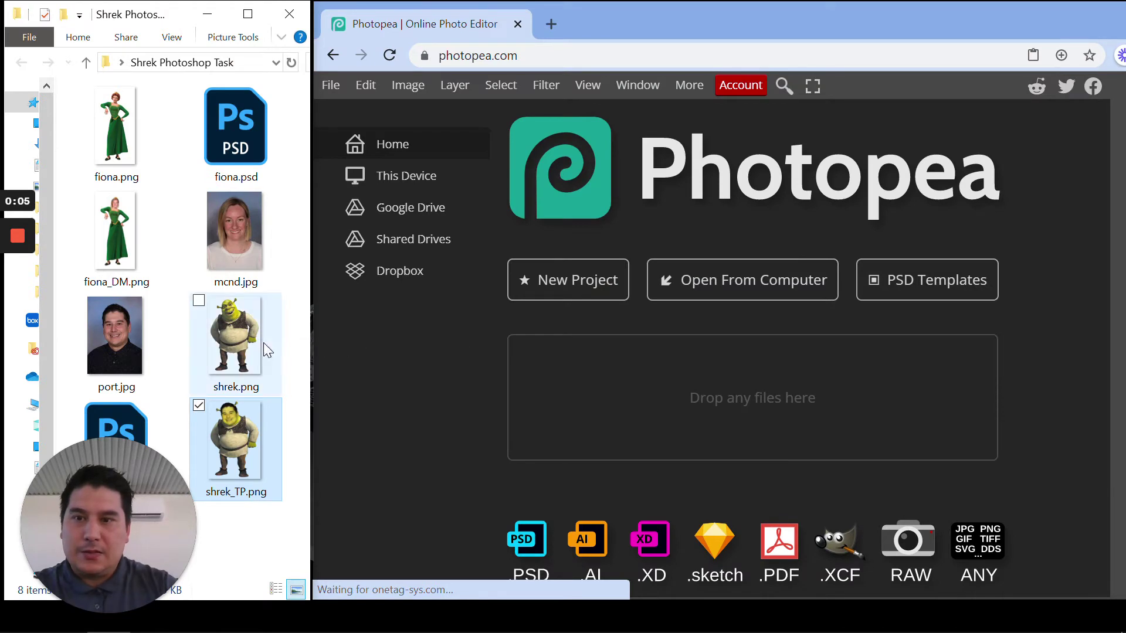
Open shrek.png from the Shrek Photoshop Task folder in Photopea as shrek.psd
{"action": "left_click_drag", "start_coordinate": [244, 344], "coordinate": [635, 411]}
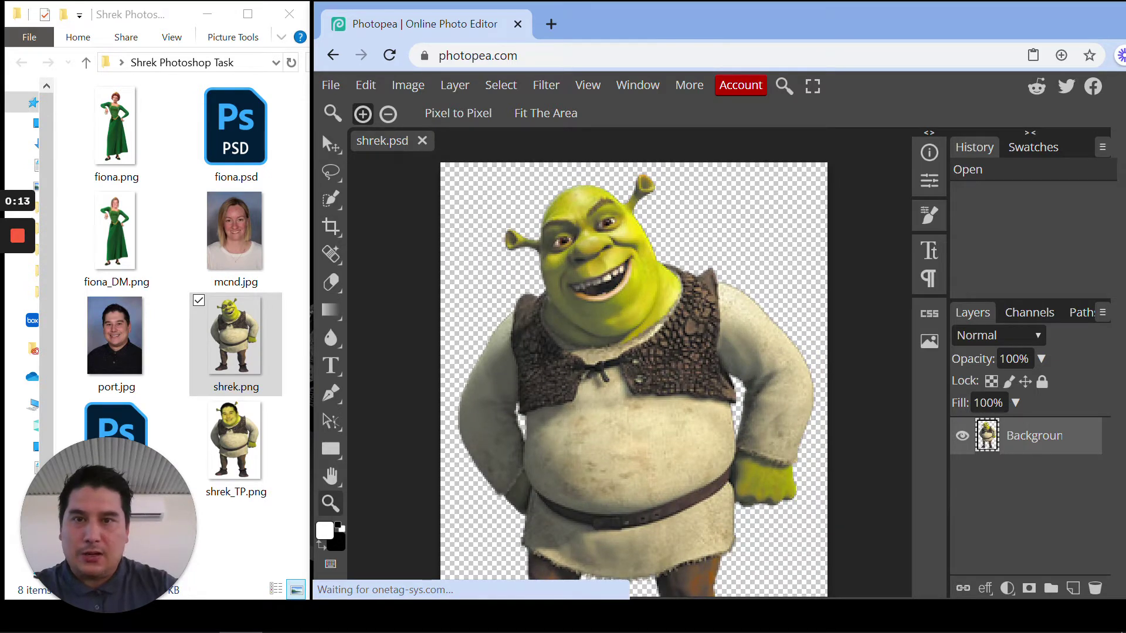
{"action": "left_click", "coordinate": [108, 339]}
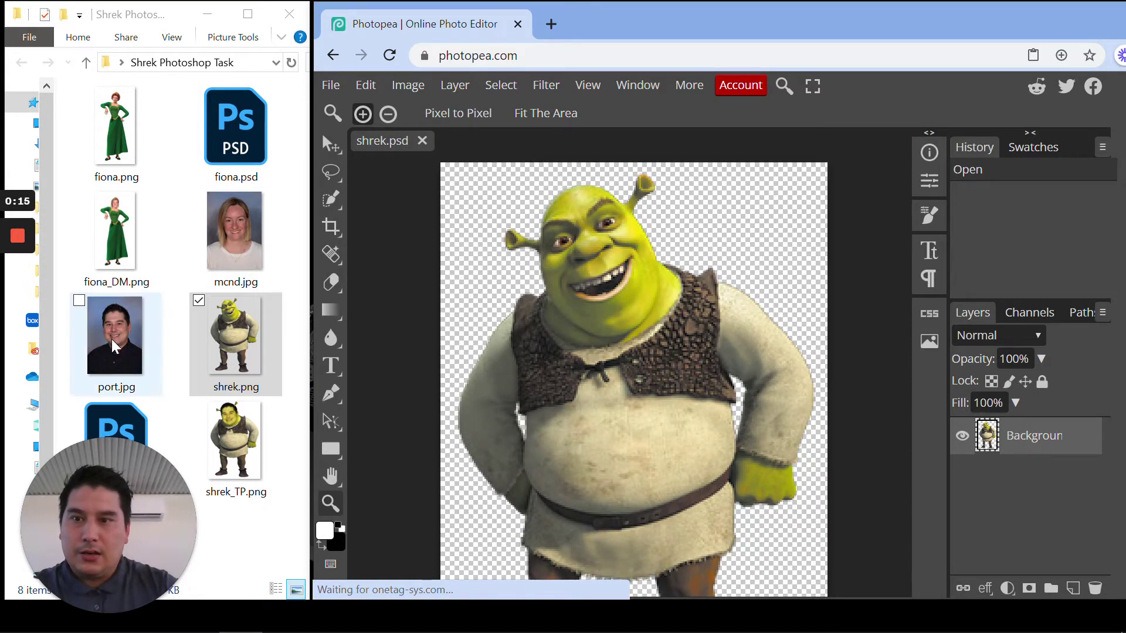
Place port.jpg above Shrek and quick-select the man's face and hair, leaving out the shirt
{"action": "left_click_drag", "start_coordinate": [111, 339], "coordinate": [616, 405]}
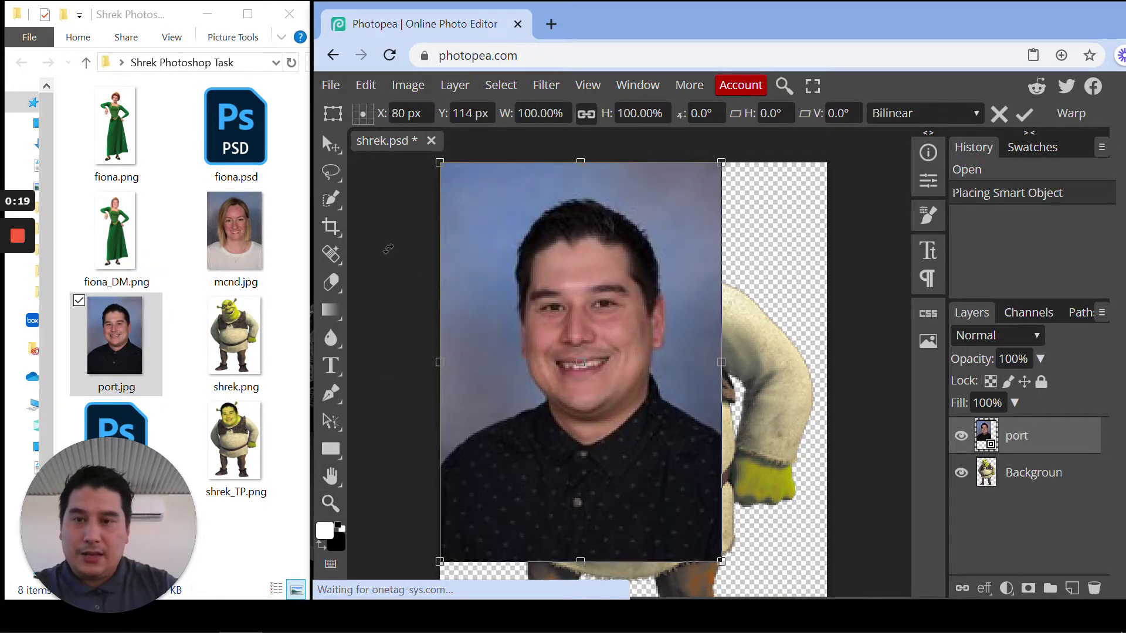
{"action": "left_click", "coordinate": [331, 196]}
{"action": "left_click", "coordinate": [330, 196]}
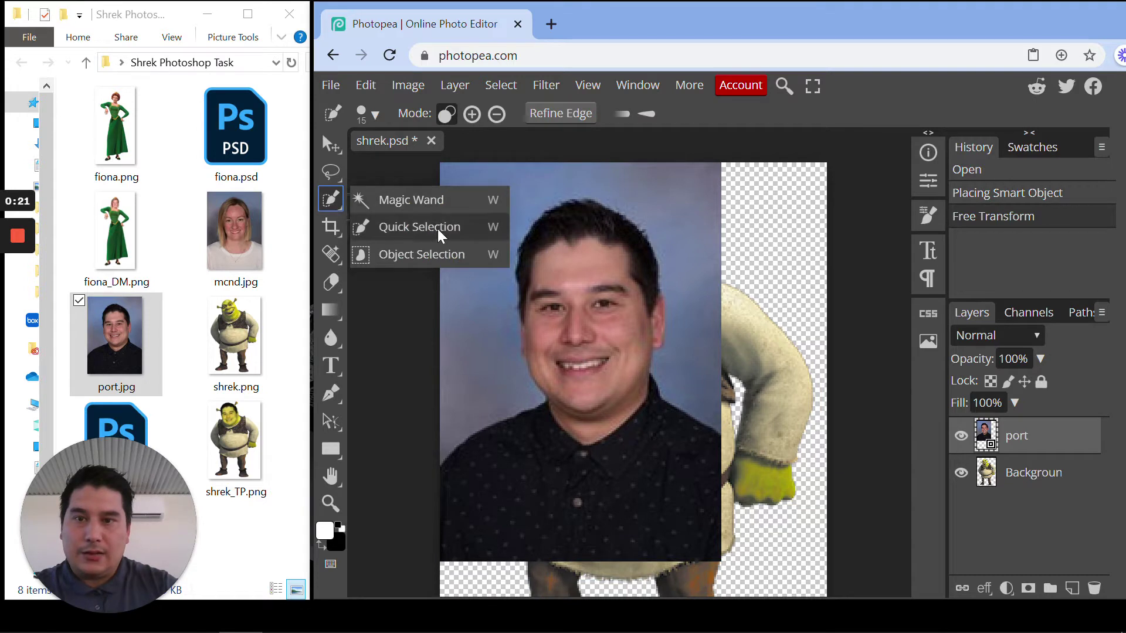
{"action": "left_click", "coordinate": [421, 226]}
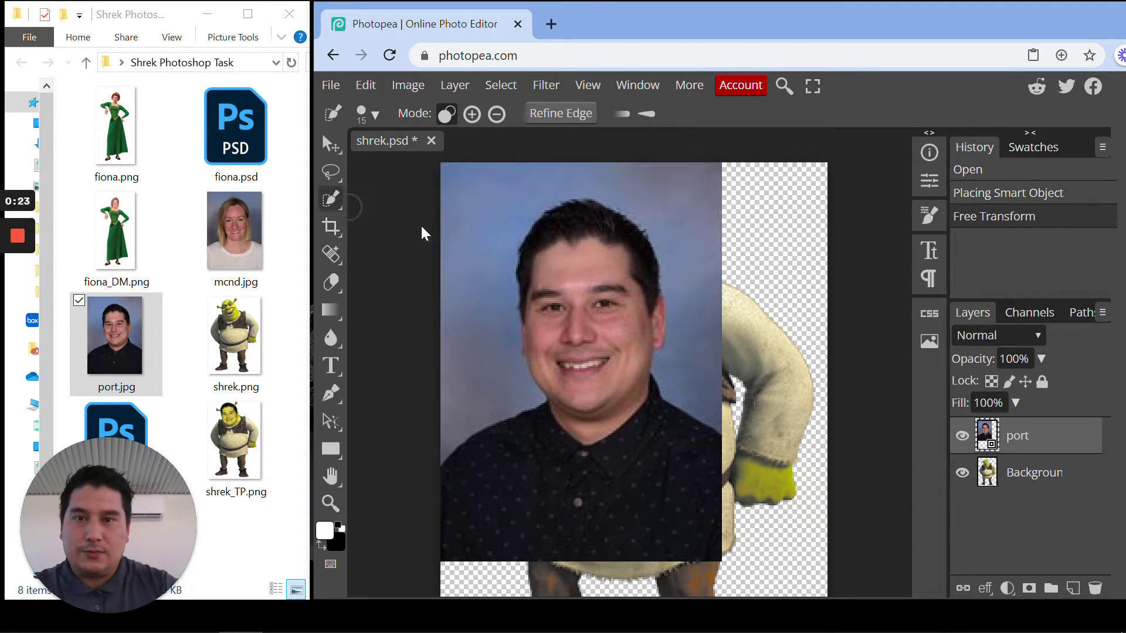
{"action": "mouse_move", "coordinate": [649, 344]}
{"action": "left_mouse_down"}
{"action": "mouse_move", "coordinate": [592, 299]}
{"action": "mouse_move", "coordinate": [575, 274]}
{"action": "left_mouse_up"}
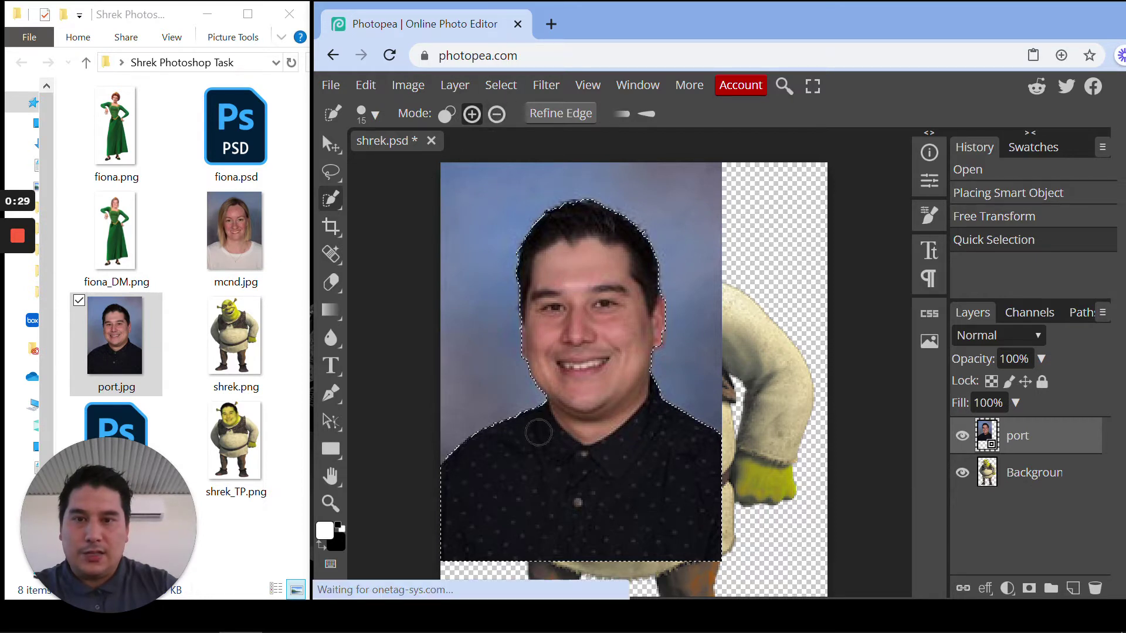
{"action": "left_click", "coordinate": [502, 113]}
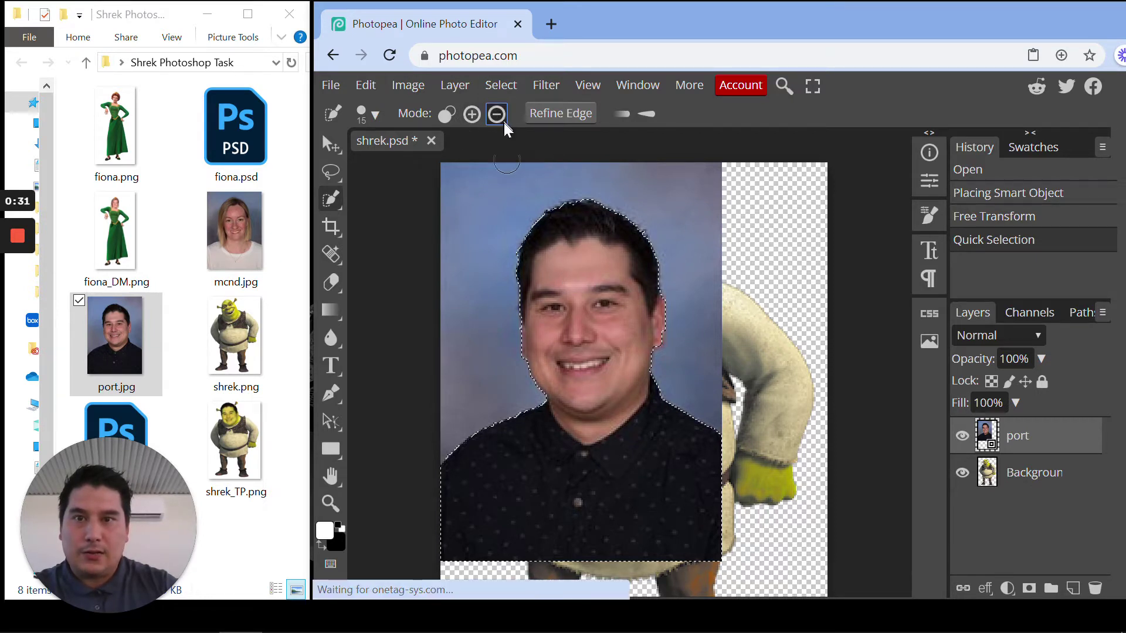
{"action": "left_click_drag", "start_coordinate": [532, 464], "coordinate": [535, 469]}
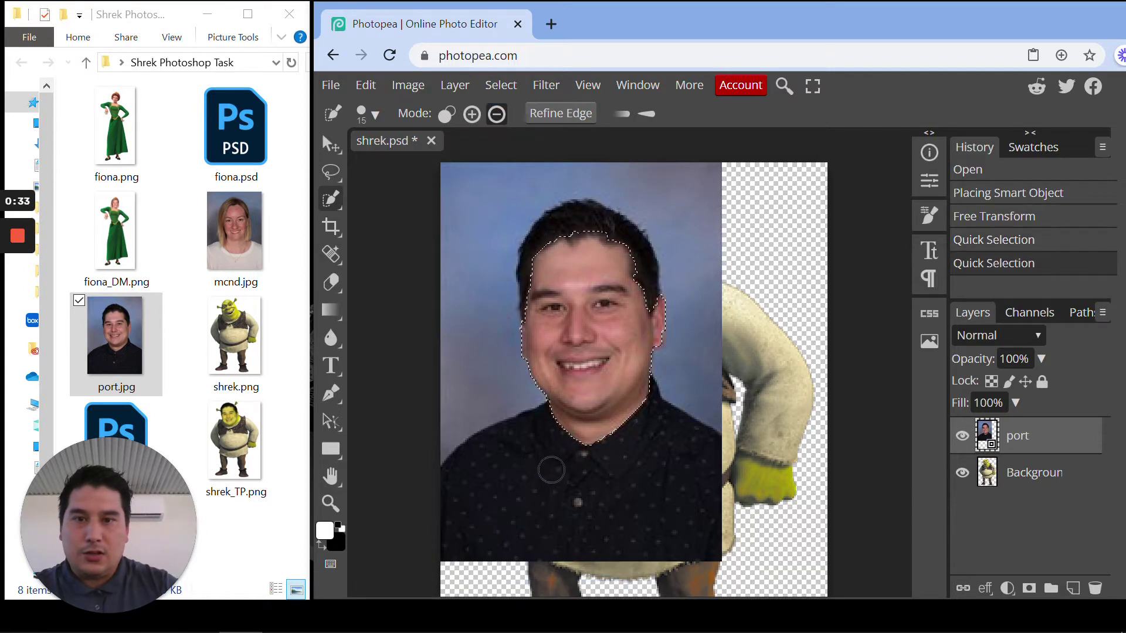
{"action": "left_click", "coordinate": [472, 114]}
{"action": "mouse_move", "coordinate": [563, 214]}
{"action": "left_mouse_down"}
{"action": "mouse_move", "coordinate": [589, 231]}
{"action": "mouse_move", "coordinate": [581, 250]}
{"action": "left_mouse_up"}
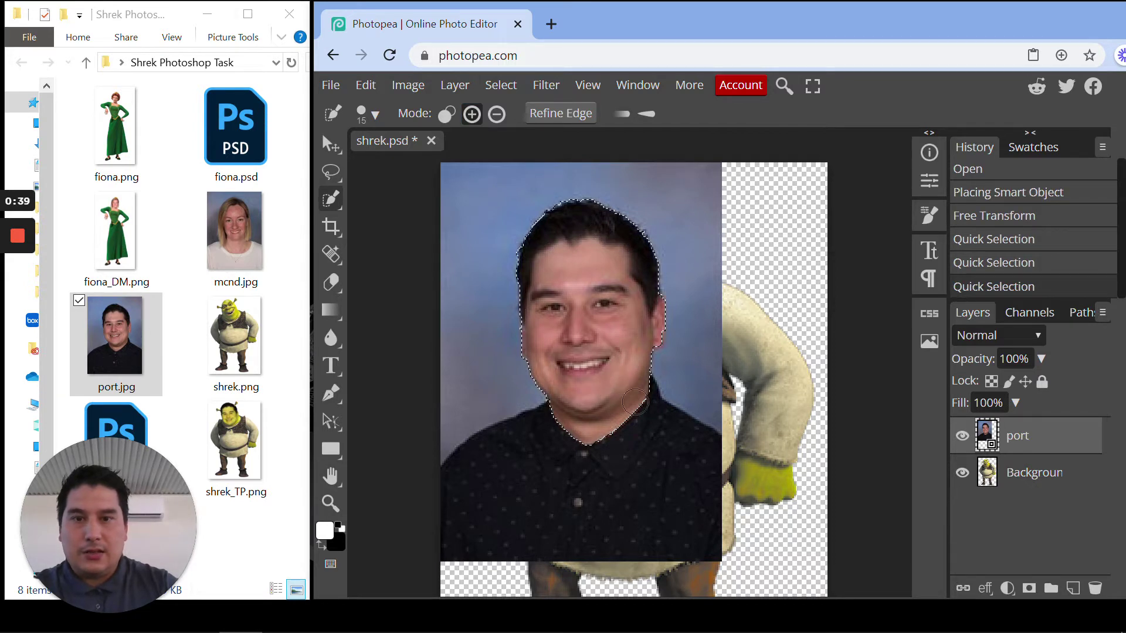
Refine the face selection's edge and output it as a new port layer
{"action": "left_click", "coordinate": [564, 112]}
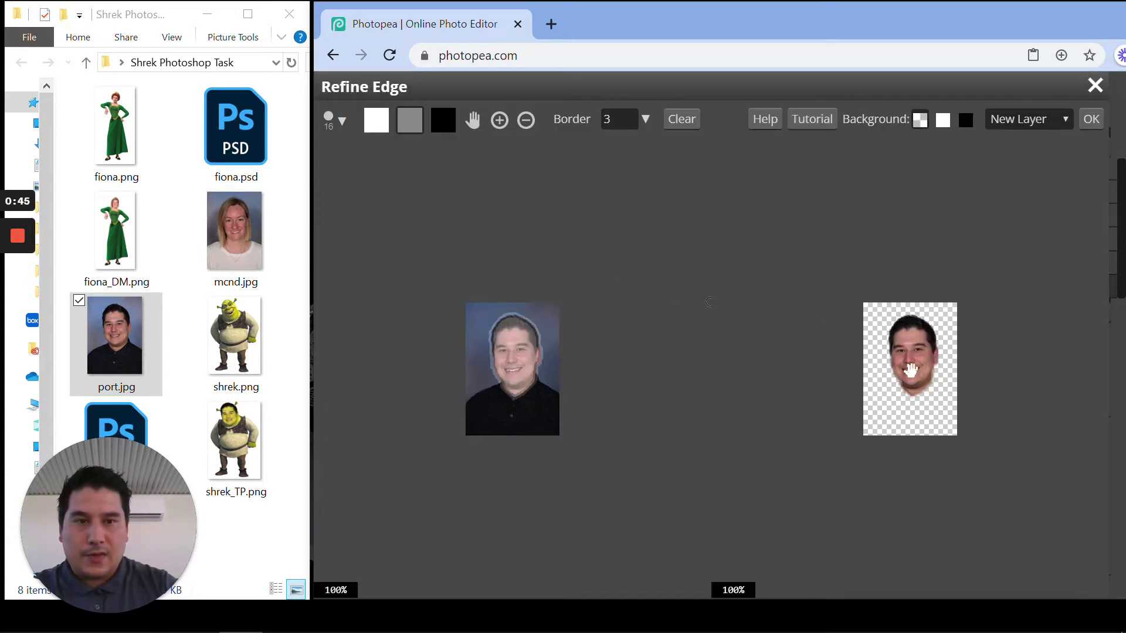
{"action": "scroll", "coordinate": [908, 370], "scroll_direction": "up", "scroll_amount": 2}
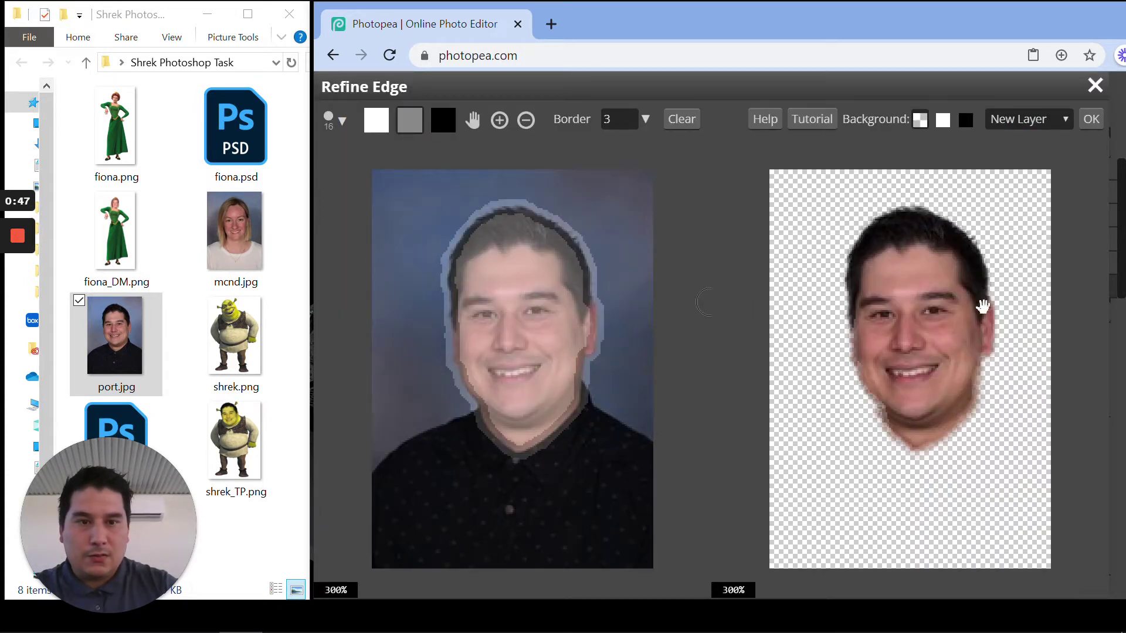
{"action": "left_click", "coordinate": [1090, 119]}
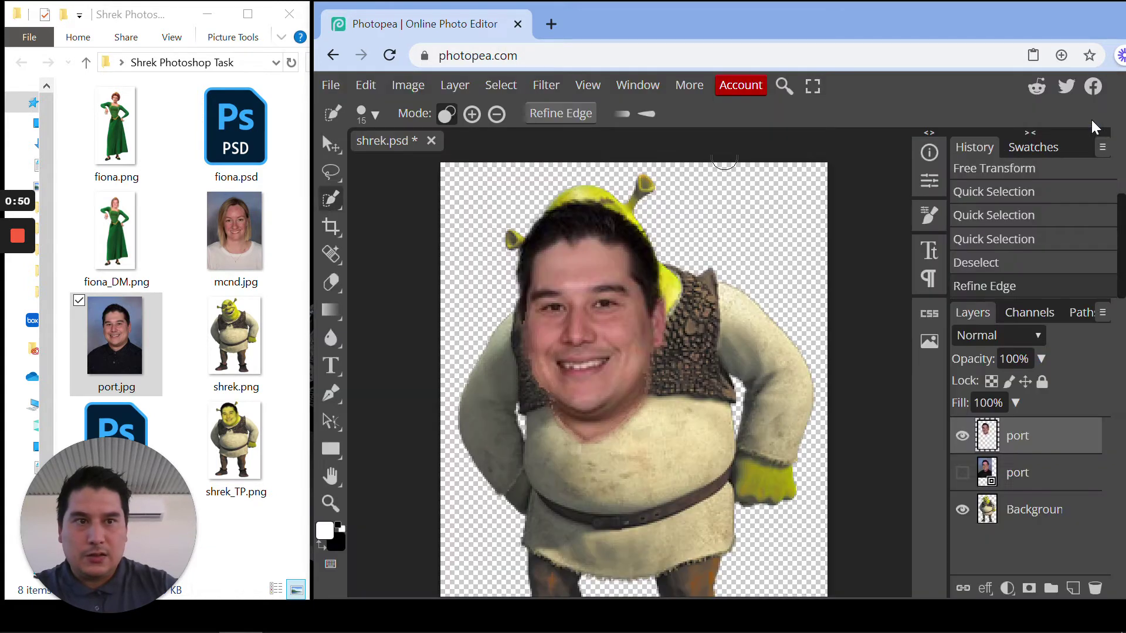
Move, shrink and tilt the cut-out face -6.5° so it sits over Shrek's head
{"action": "left_click", "coordinate": [329, 147]}
{"action": "left_click_drag", "start_coordinate": [589, 333], "coordinate": [593, 304]}
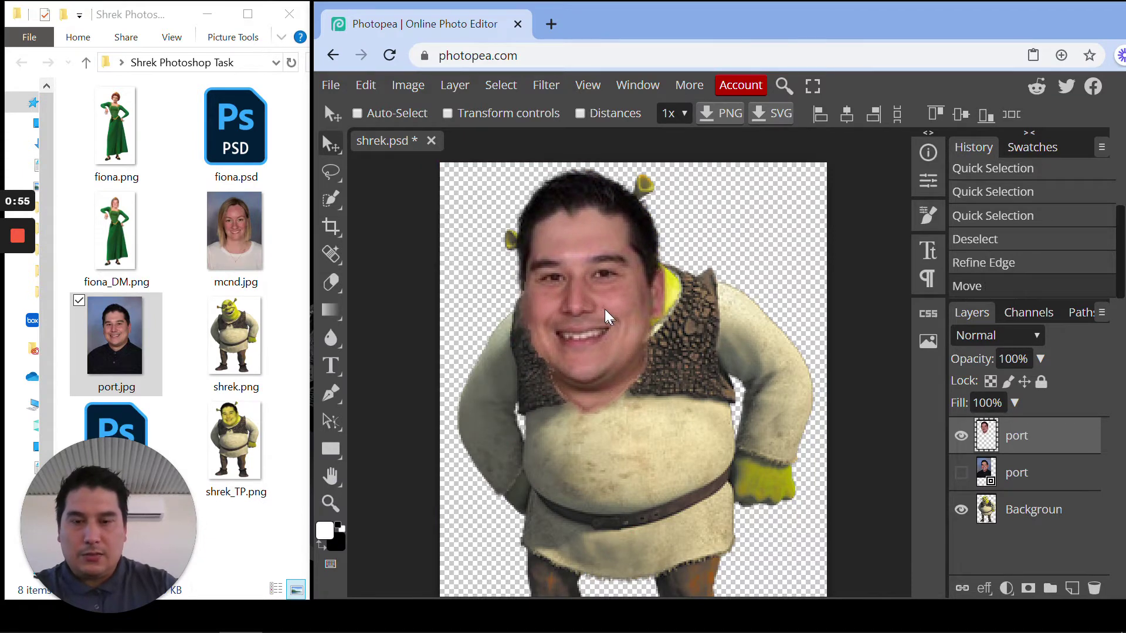
{"action": "left_click", "coordinate": [367, 86]}
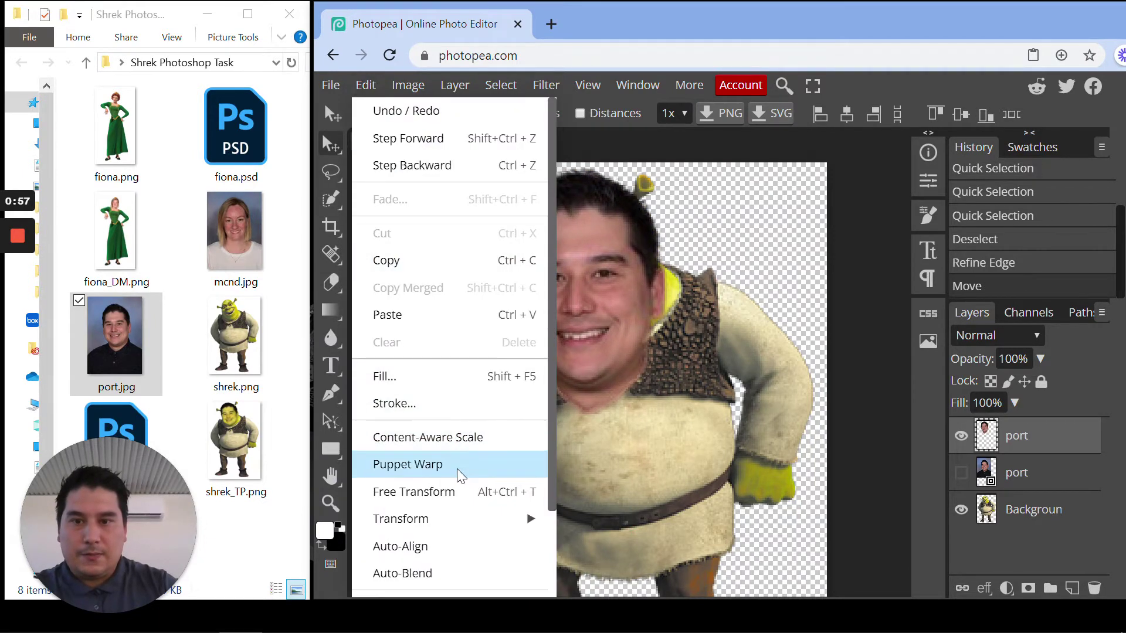
{"action": "left_click", "coordinate": [504, 494]}
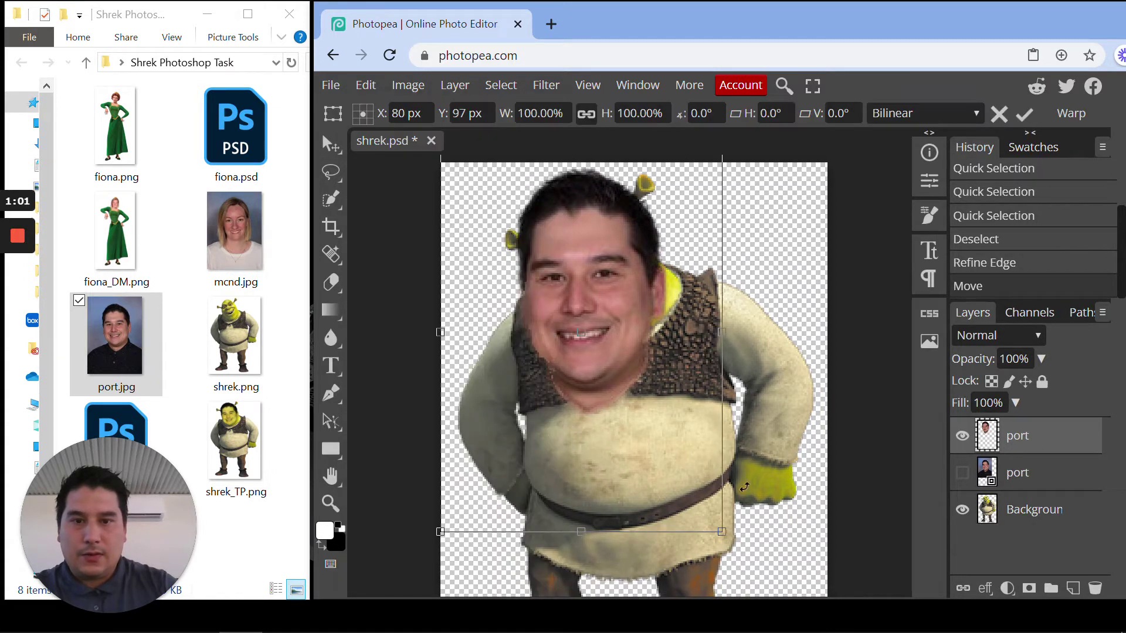
{"action": "left_click_drag", "start_coordinate": [716, 520], "coordinate": [706, 477]}
{"action": "left_click_drag", "start_coordinate": [592, 297], "coordinate": [621, 301]}
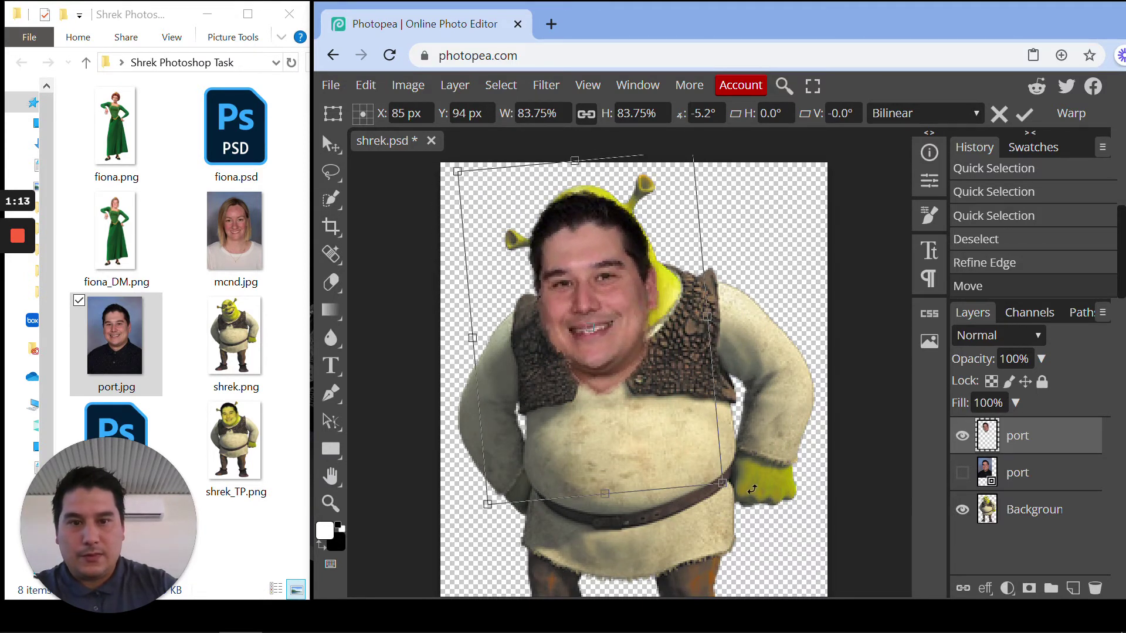
{"action": "left_click_drag", "start_coordinate": [742, 500], "coordinate": [747, 494]}
{"action": "left_click_drag", "start_coordinate": [707, 316], "coordinate": [730, 312]}
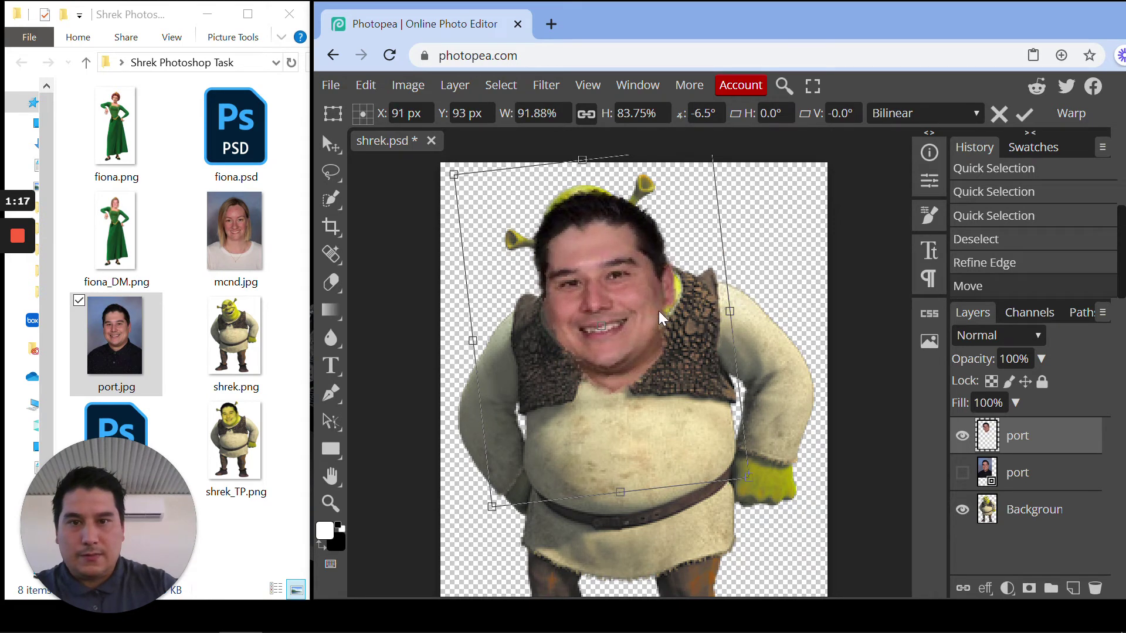
{"action": "mouse_move", "coordinate": [659, 311]}
{"action": "left_mouse_down"}
{"action": "mouse_move", "coordinate": [657, 393]}
{"action": "mouse_move", "coordinate": [654, 291]}
{"action": "left_mouse_up"}
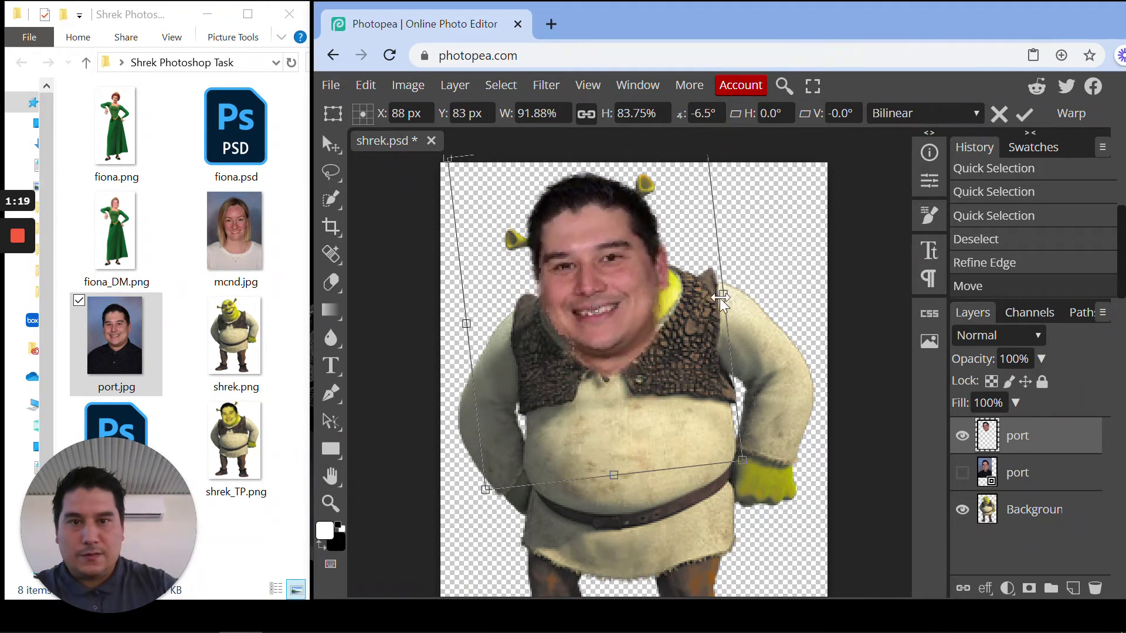
{"action": "left_click_drag", "start_coordinate": [742, 460], "coordinate": [721, 445]}
{"action": "left_click_drag", "start_coordinate": [642, 285], "coordinate": [643, 289]}
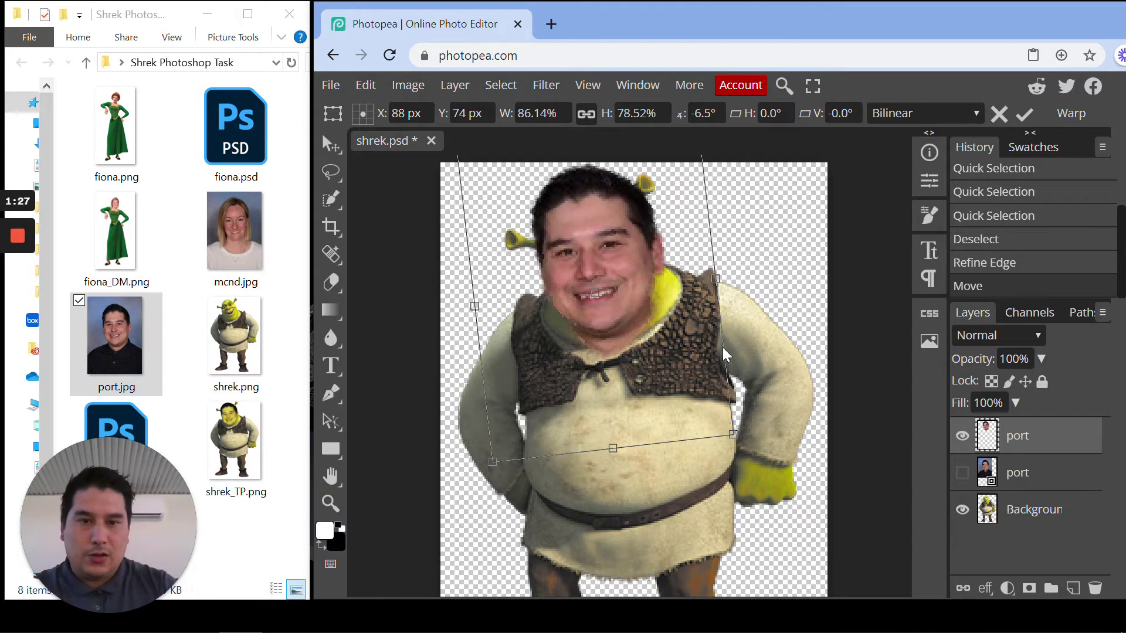
{"action": "key", "text": "Return"}
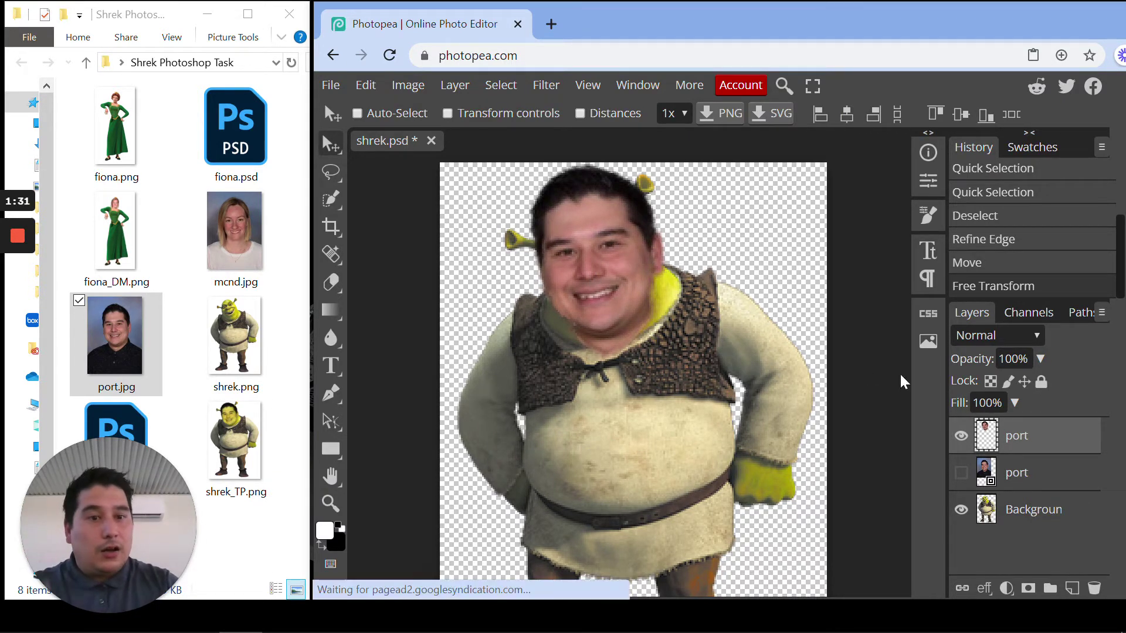
Hide the face layer and lasso-select Shrek's upper-right ear on the Background layer
{"action": "left_click", "coordinate": [960, 437]}
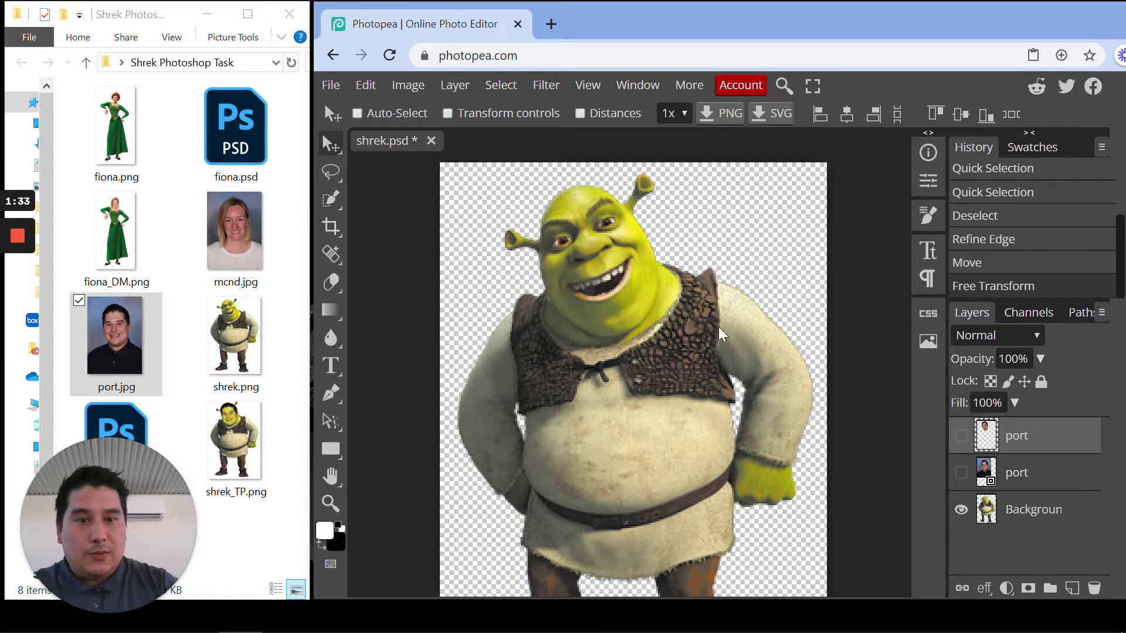
{"action": "left_click", "coordinate": [1045, 518]}
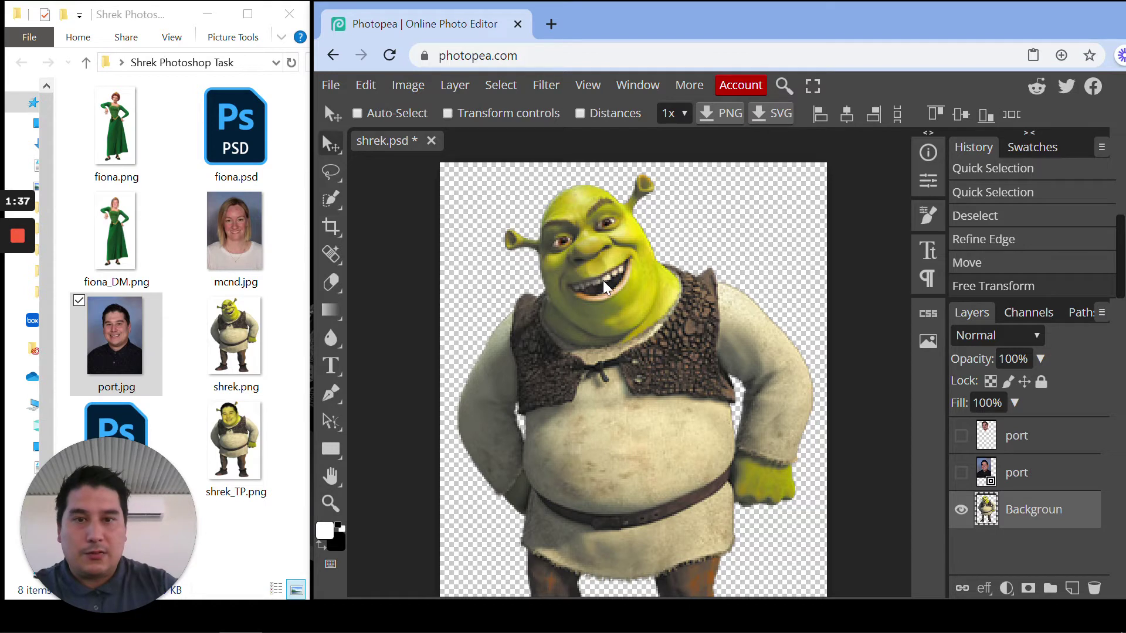
{"action": "left_click", "coordinate": [331, 172]}
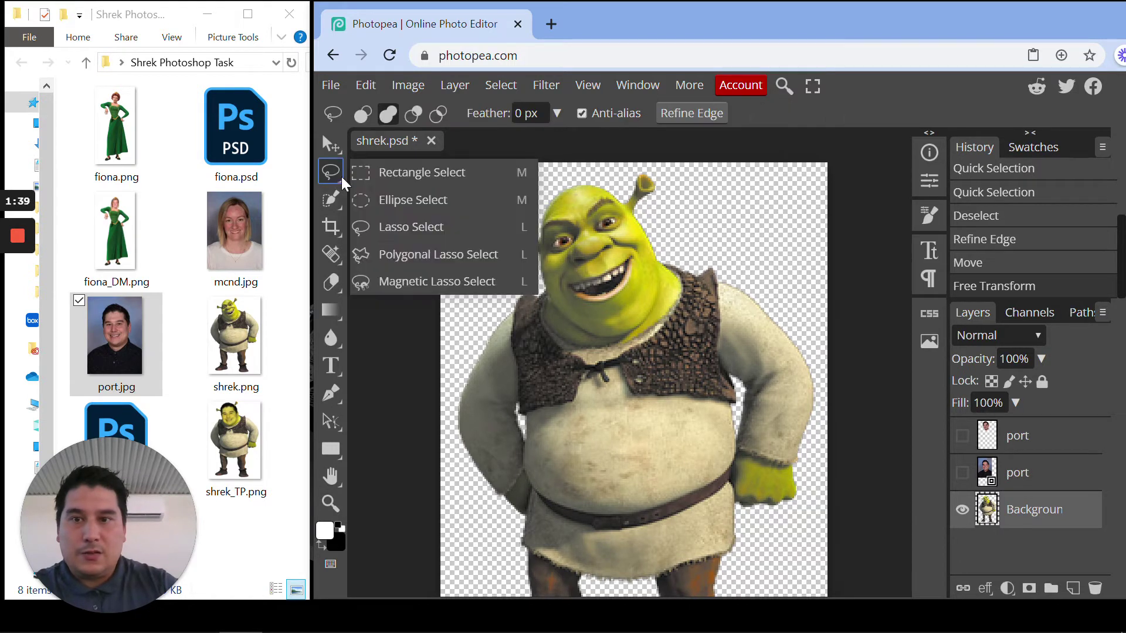
{"action": "left_click", "coordinate": [410, 171]}
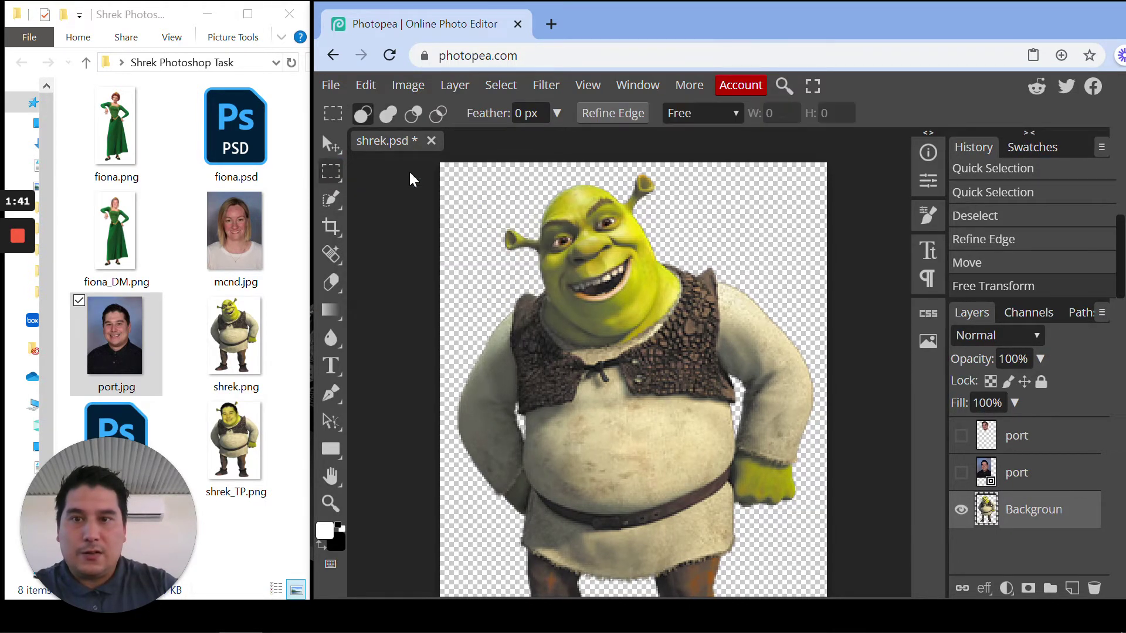
{"action": "left_click", "coordinate": [331, 172]}
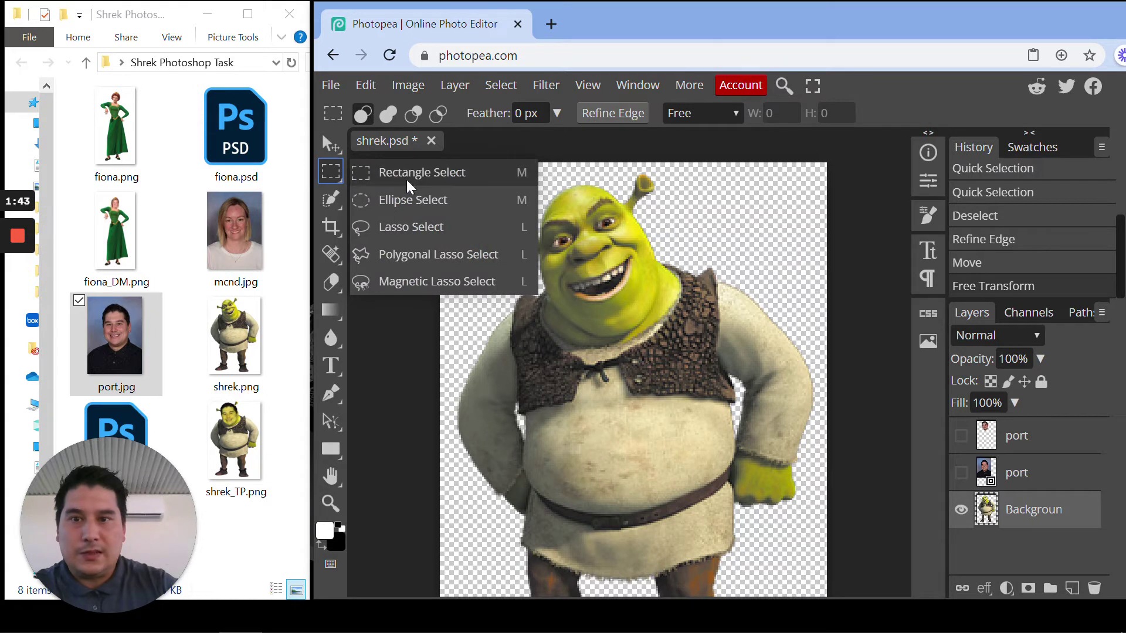
{"action": "left_click", "coordinate": [434, 229]}
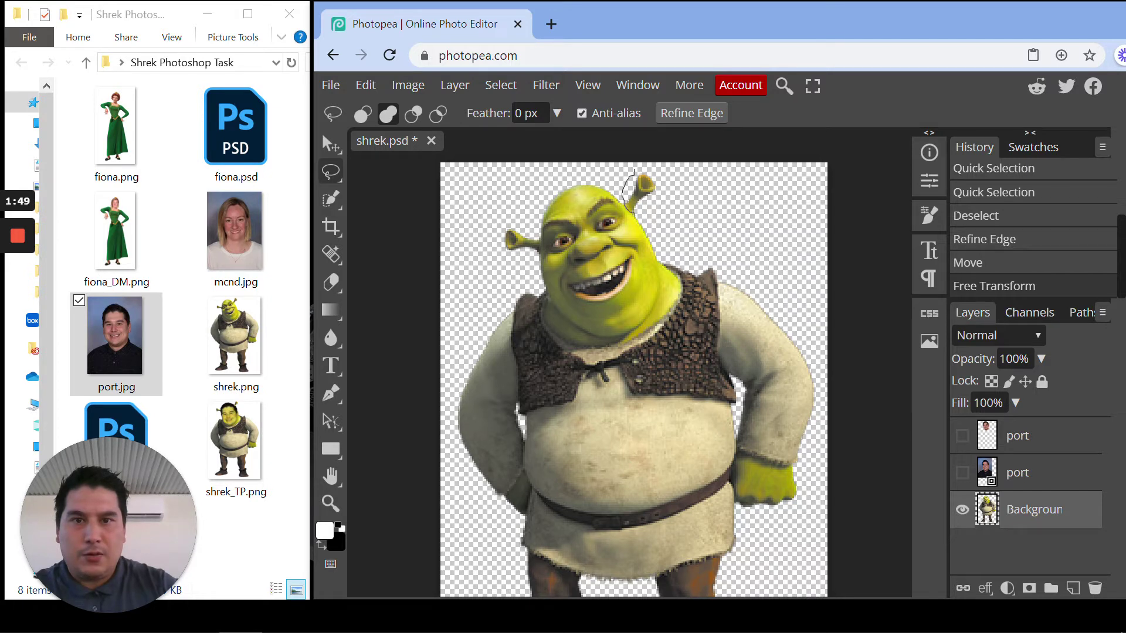
{"action": "left_click_drag", "start_coordinate": [634, 172], "coordinate": [633, 171]}
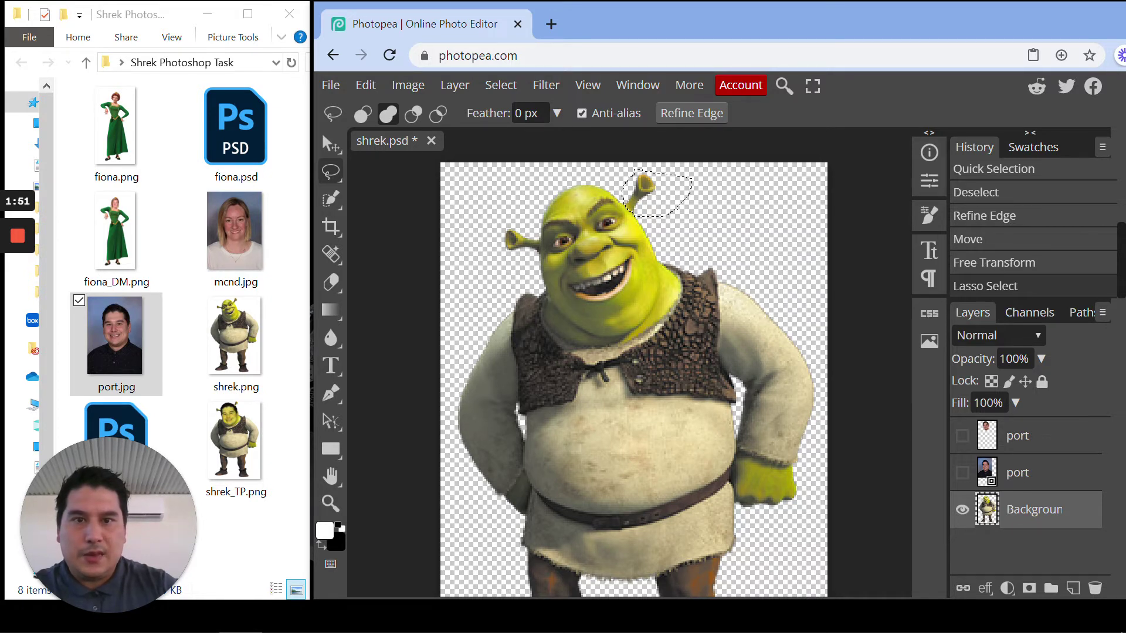
Clear the ear from the Background and paste it back as Layer 1
{"action": "left_click", "coordinate": [365, 85]}
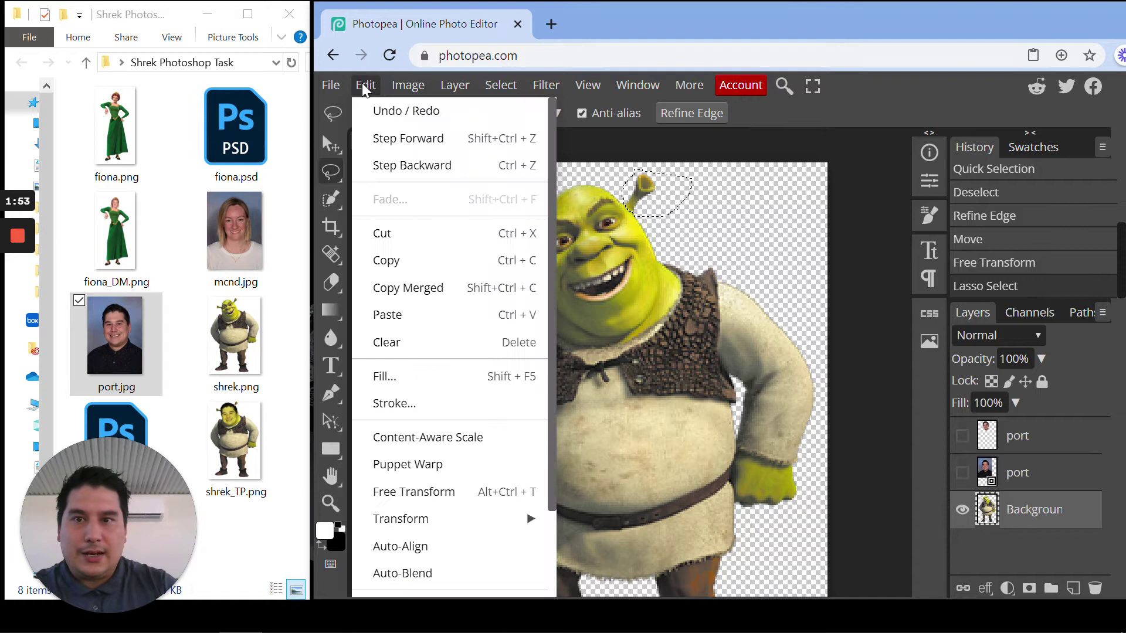
{"action": "left_click", "coordinate": [434, 237]}
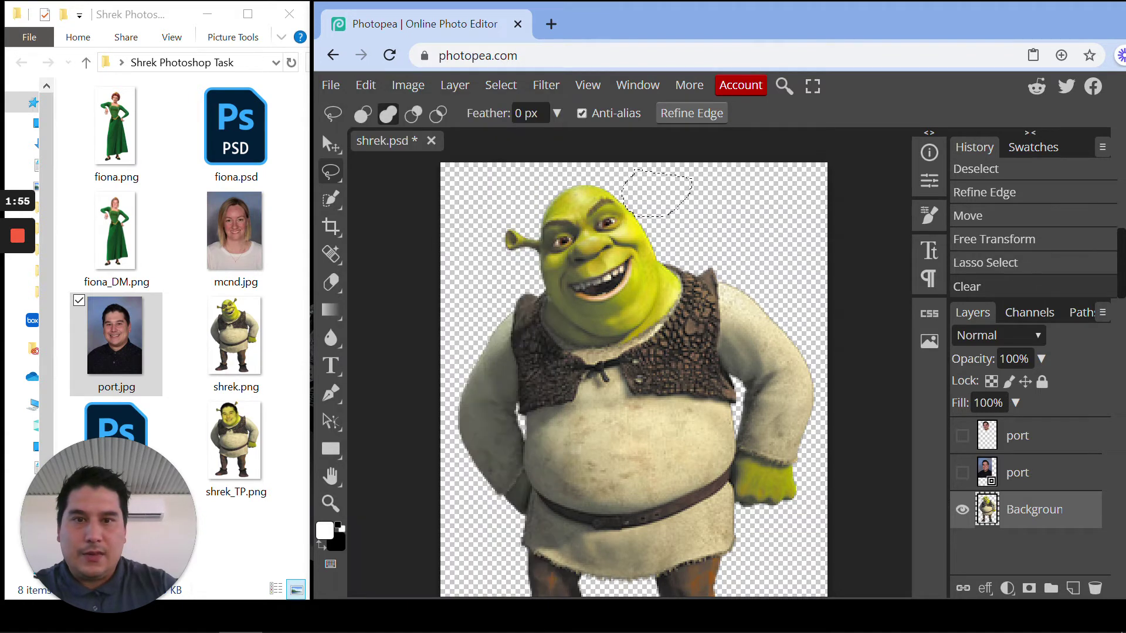
{"action": "left_click", "coordinate": [365, 85]}
{"action": "left_click", "coordinate": [424, 305]}
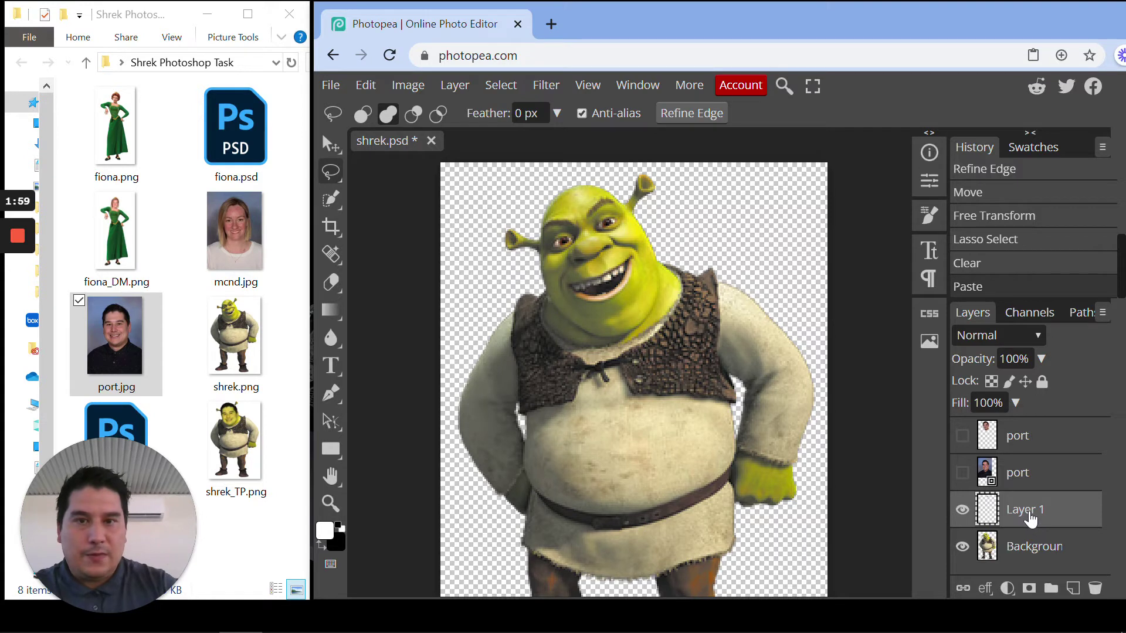
Show the face layer, stack Layer 1 above it, and position the ear at the head's top-right
{"action": "key", "text": "v"}
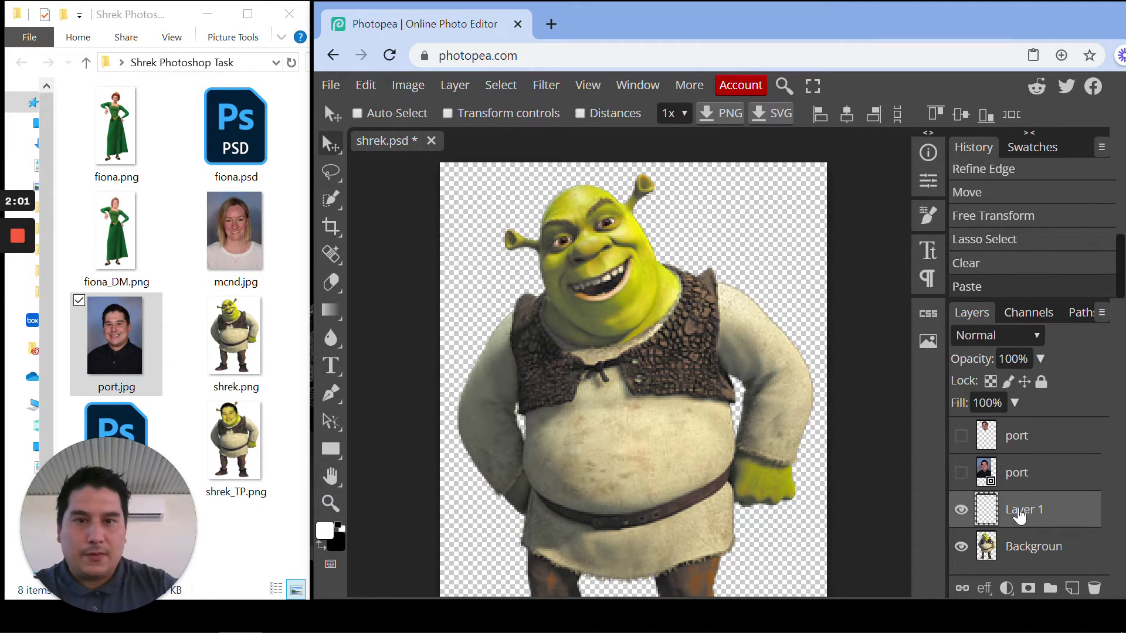
{"action": "left_click_drag", "start_coordinate": [628, 181], "coordinate": [650, 186]}
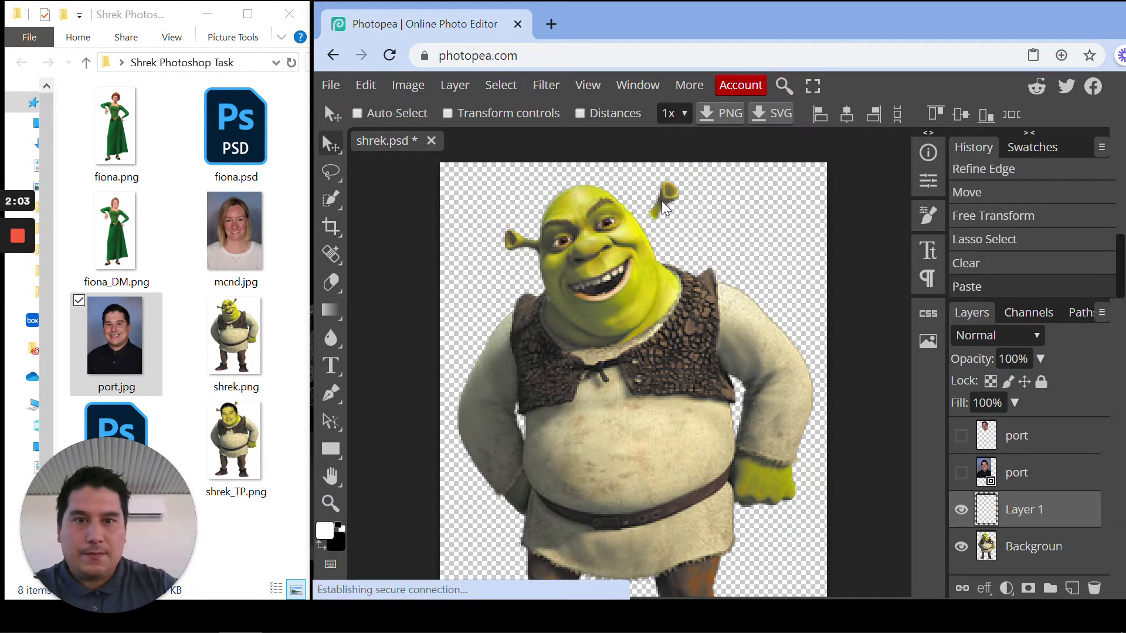
{"action": "left_click", "coordinate": [961, 437]}
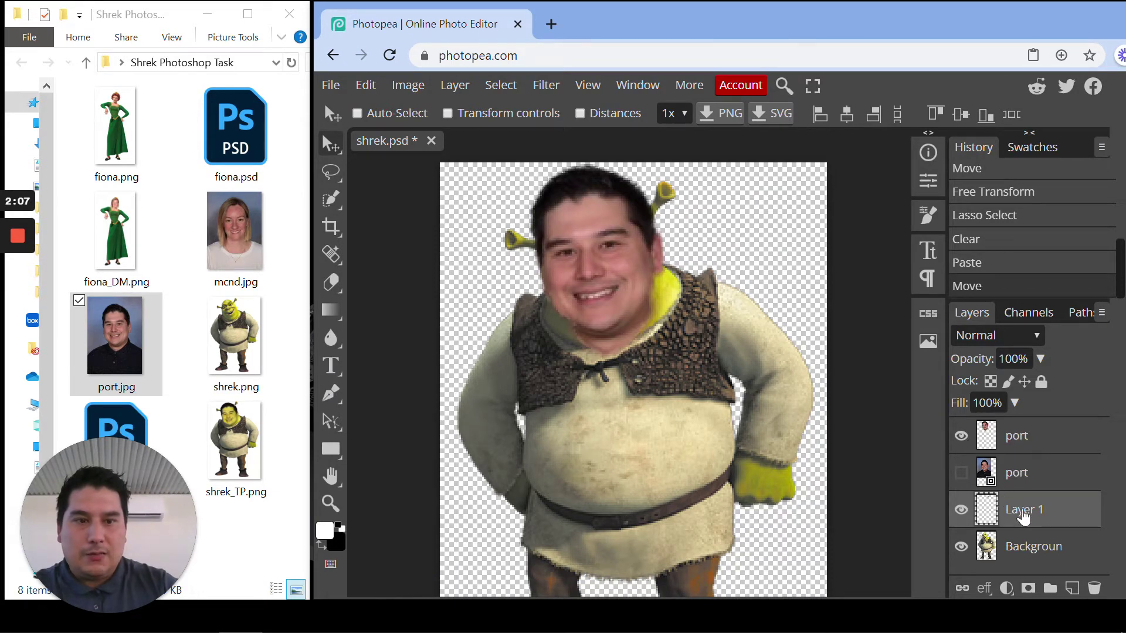
{"action": "left_click_drag", "start_coordinate": [1023, 516], "coordinate": [1005, 433]}
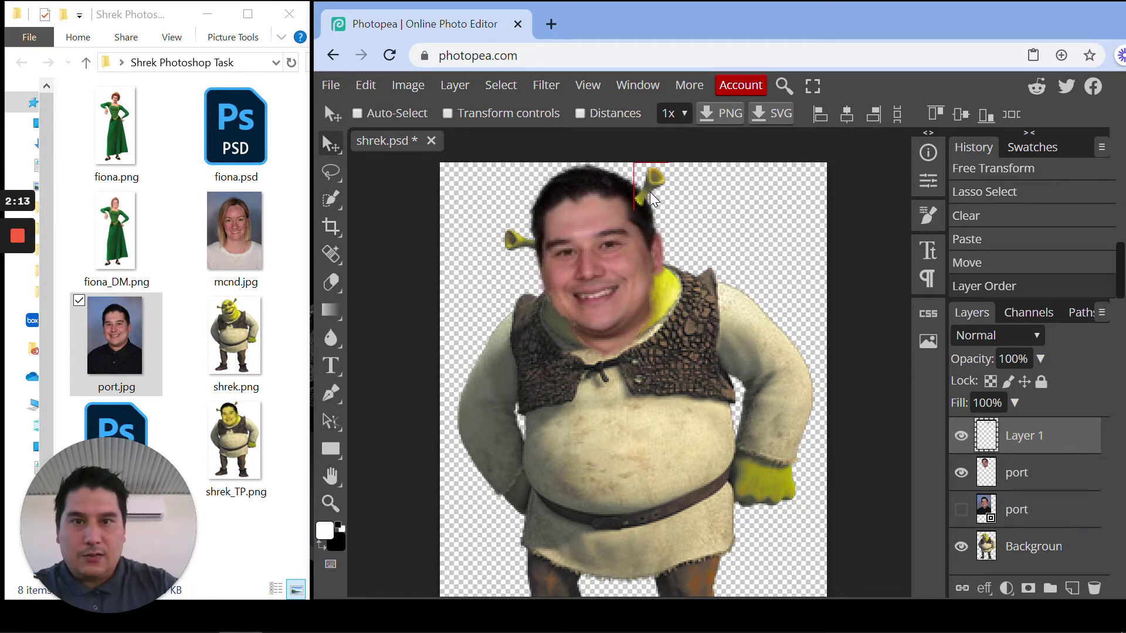
{"action": "left_click_drag", "start_coordinate": [650, 197], "coordinate": [649, 197]}
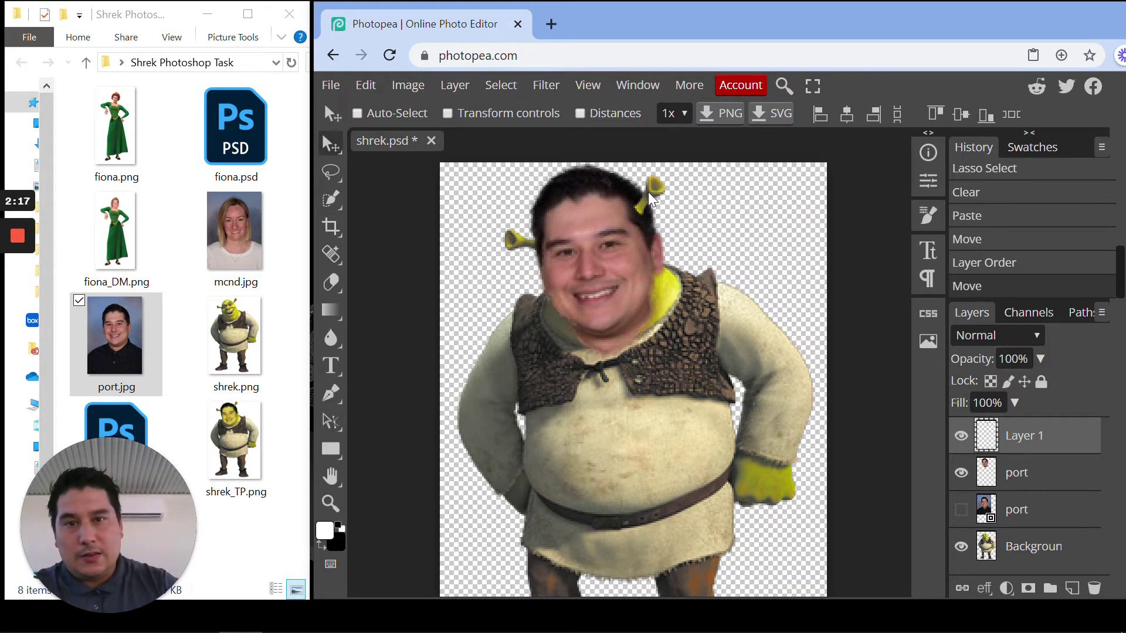
{"action": "left_click_drag", "start_coordinate": [653, 197], "coordinate": [653, 203]}
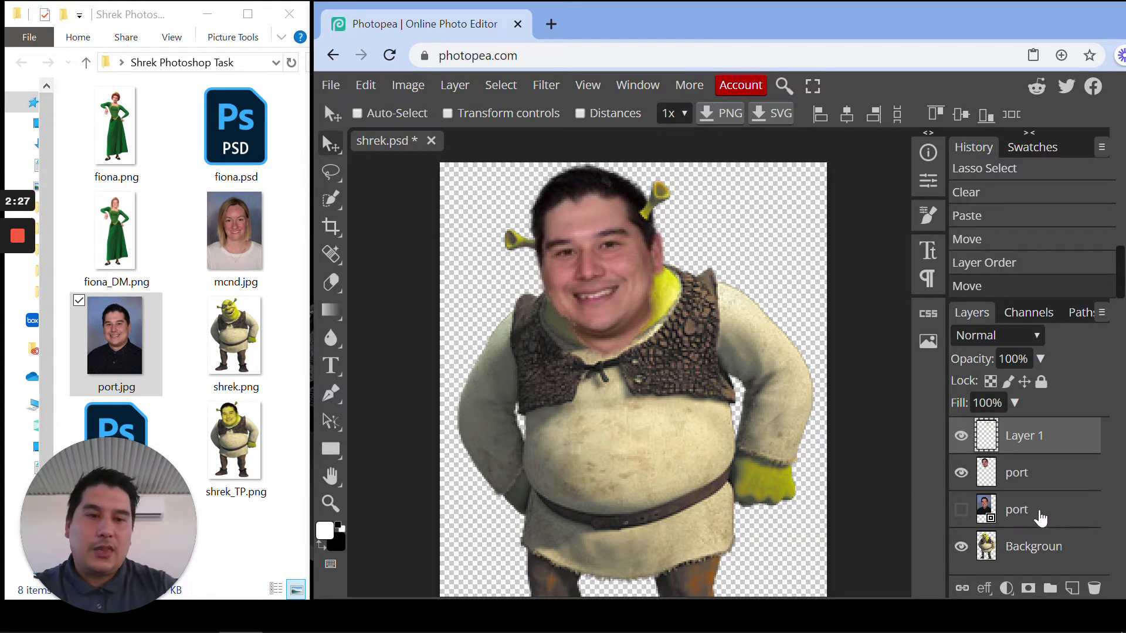
Tint the port face layer with Hue/Saturation: Hue 39, Saturation 51, Lightness -5
{"action": "left_click", "coordinate": [1040, 477]}
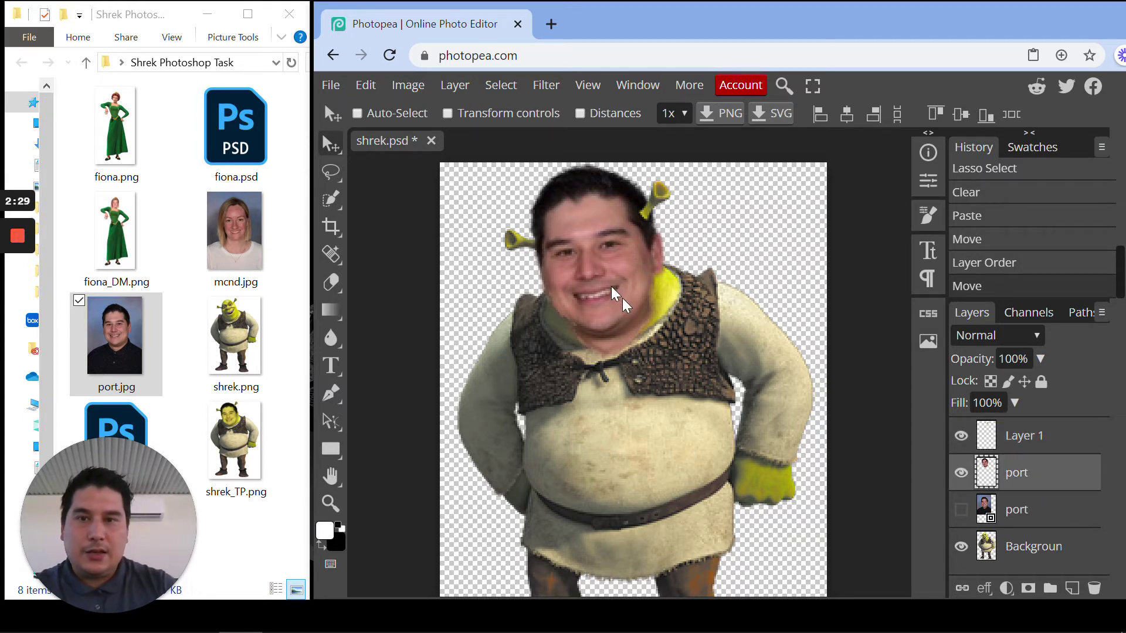
{"action": "left_click", "coordinate": [411, 86]}
{"action": "mouse_move", "coordinate": [452, 147]}
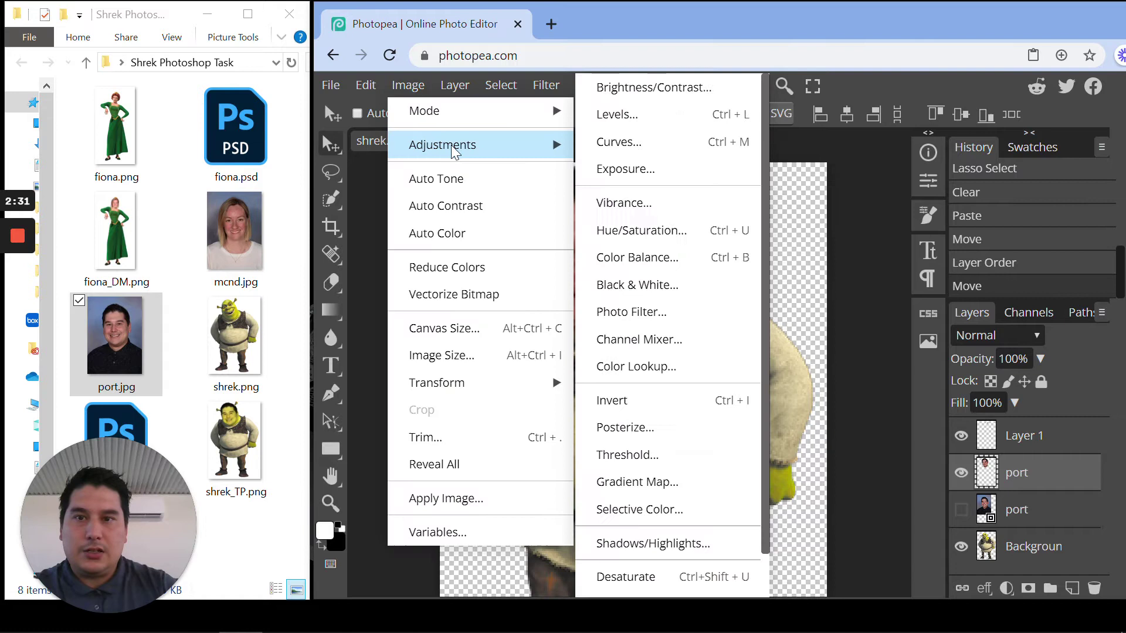
{"action": "left_click", "coordinate": [699, 229]}
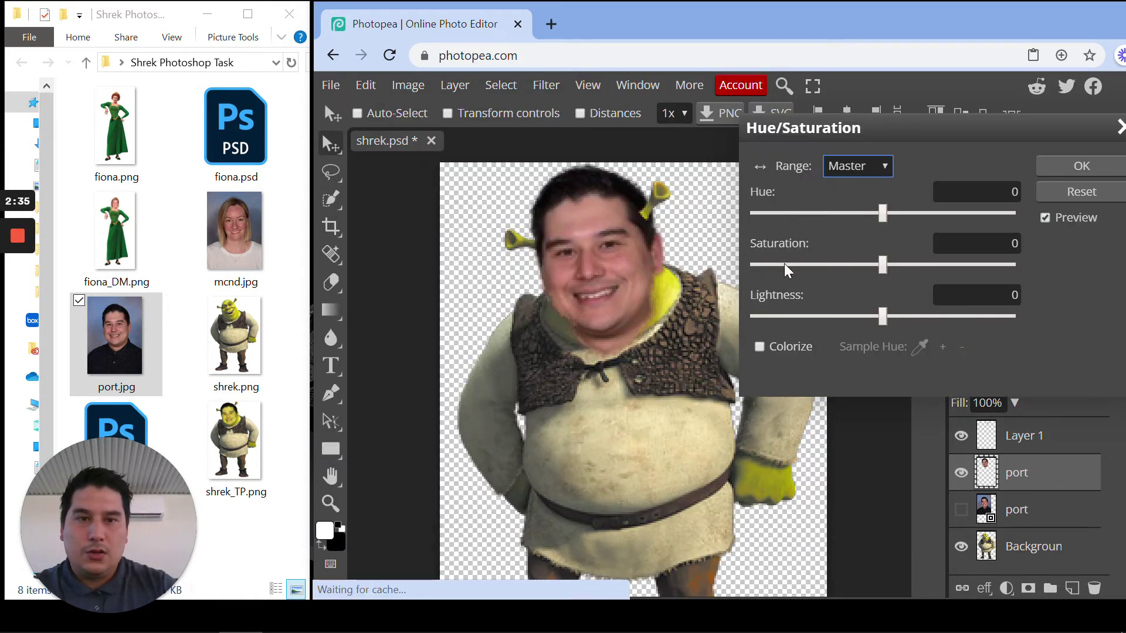
{"action": "left_click_drag", "start_coordinate": [912, 128], "coordinate": [895, 90]}
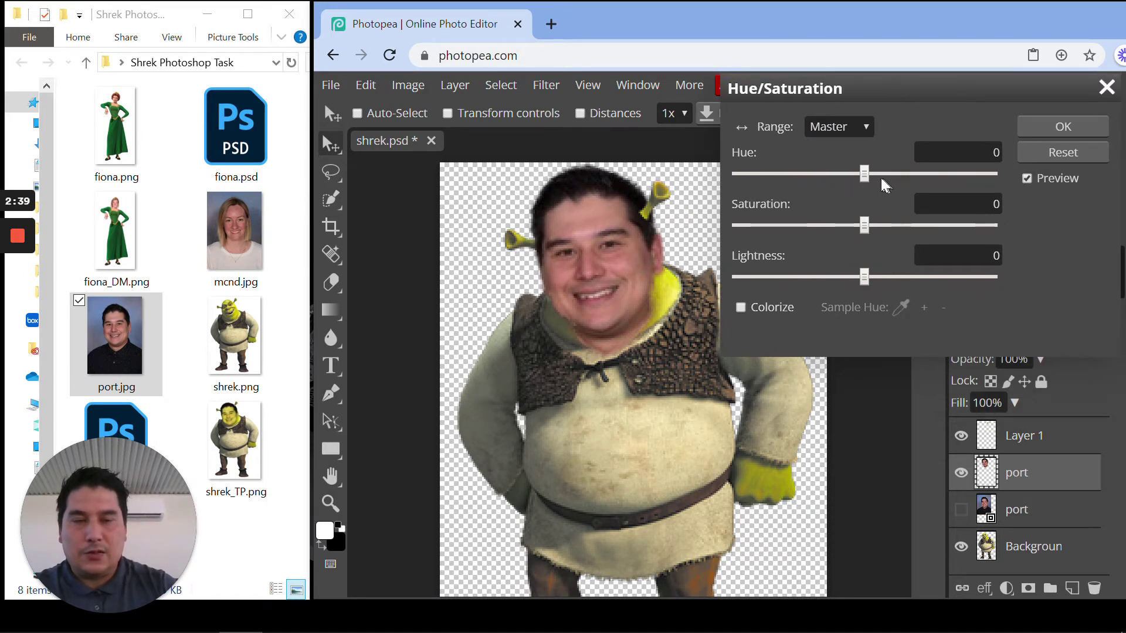
{"action": "left_click_drag", "start_coordinate": [864, 174], "coordinate": [887, 175]}
{"action": "left_click_drag", "start_coordinate": [864, 227], "coordinate": [930, 227]}
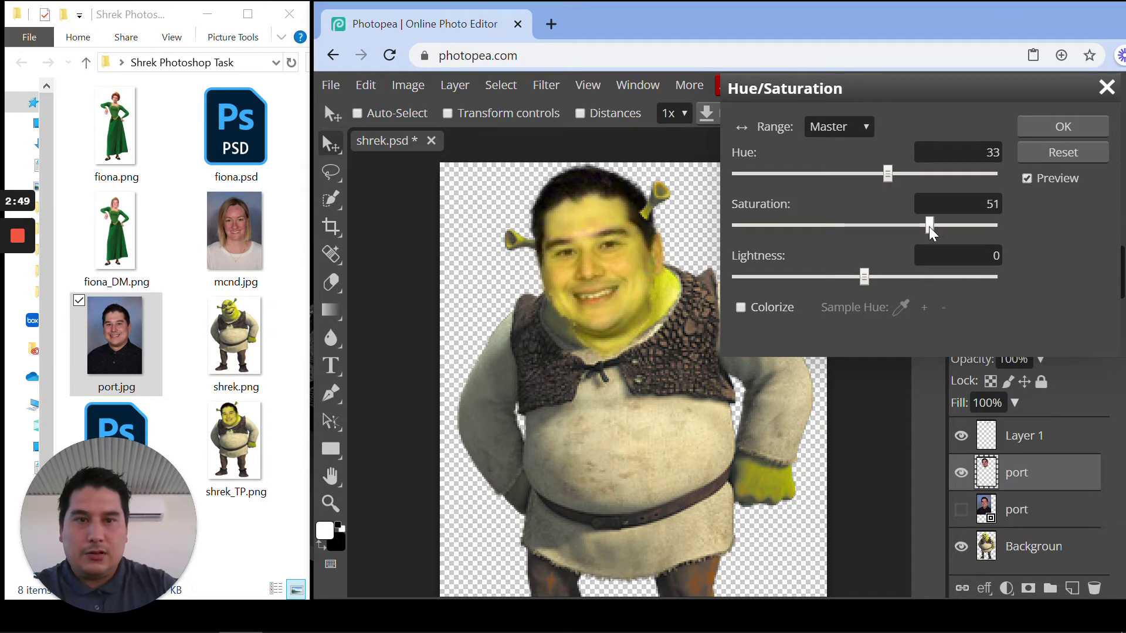
{"action": "left_click_drag", "start_coordinate": [888, 173], "coordinate": [892, 173]}
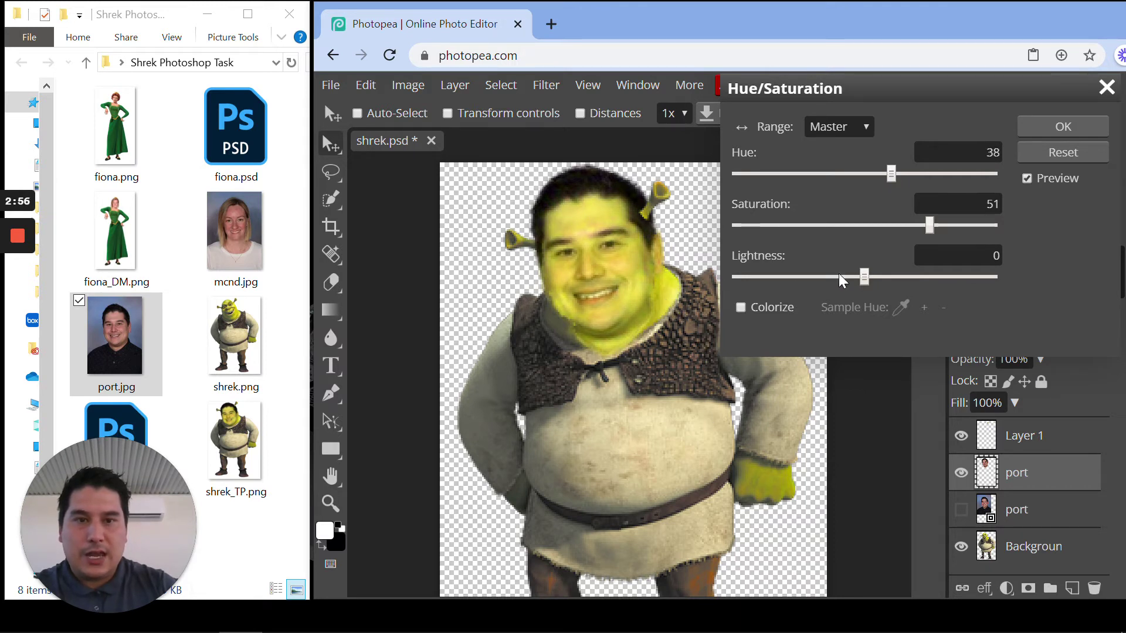
{"action": "left_click_drag", "start_coordinate": [863, 276], "coordinate": [857, 276]}
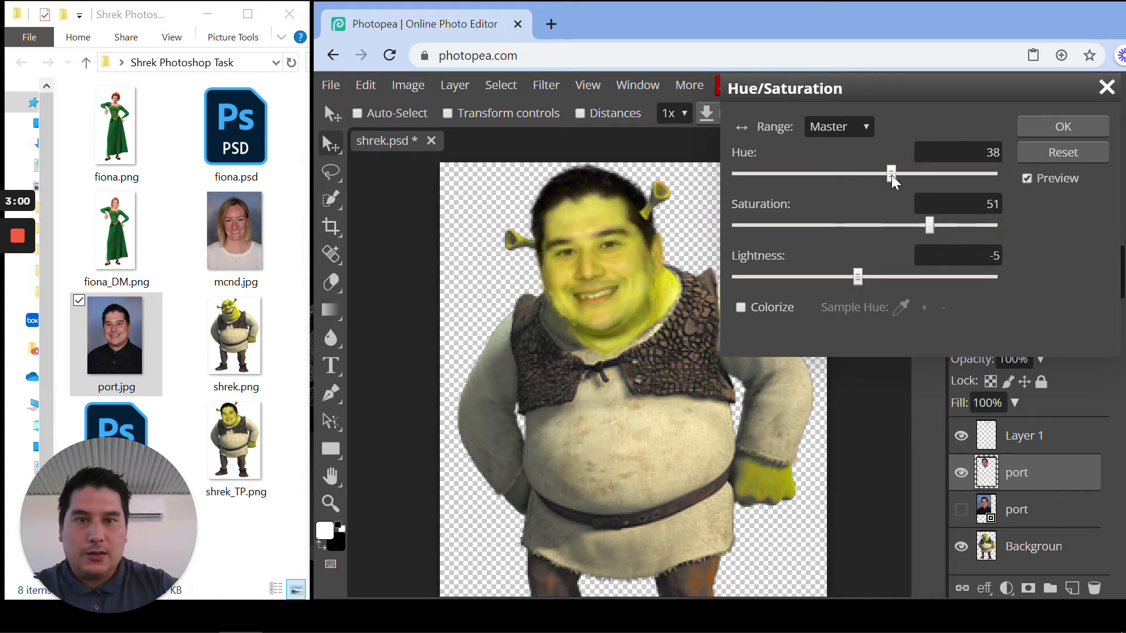
{"action": "left_click_drag", "start_coordinate": [892, 174], "coordinate": [892, 175]}
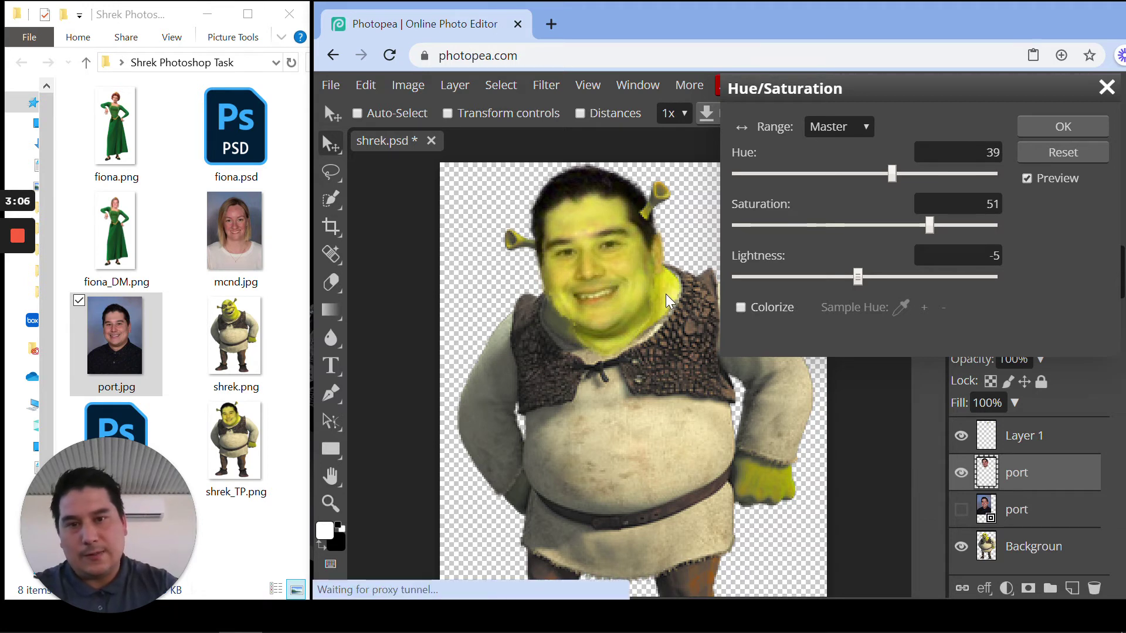
{"action": "left_click", "coordinate": [1085, 127]}
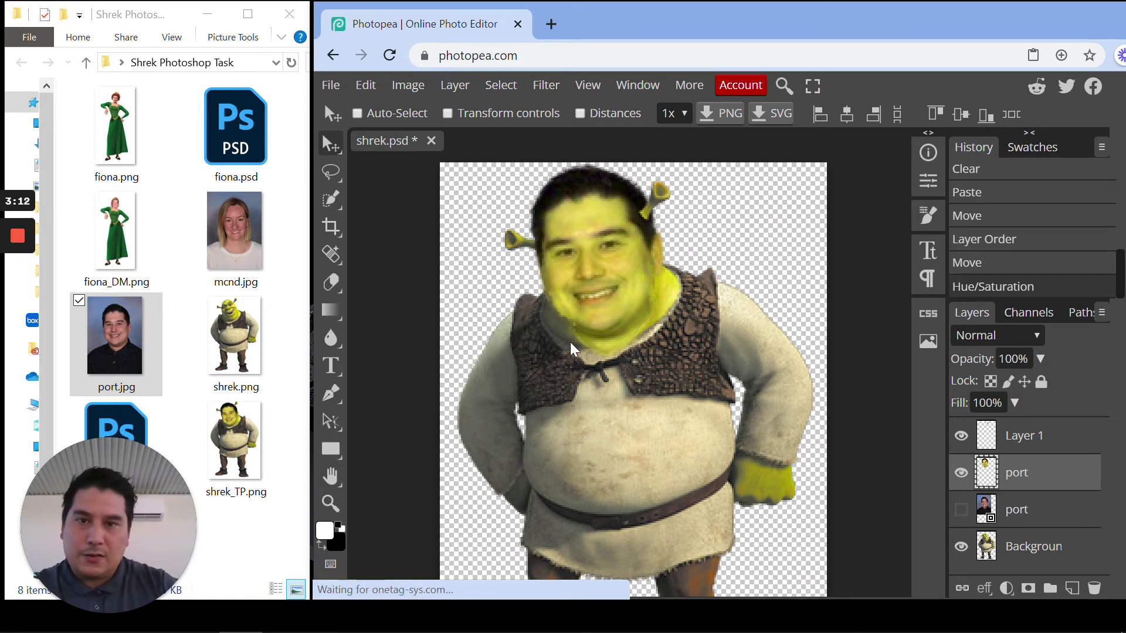
Set a fully soft 0% hardness eraser and erase two spots of the face over the vest
{"action": "left_click", "coordinate": [330, 282]}
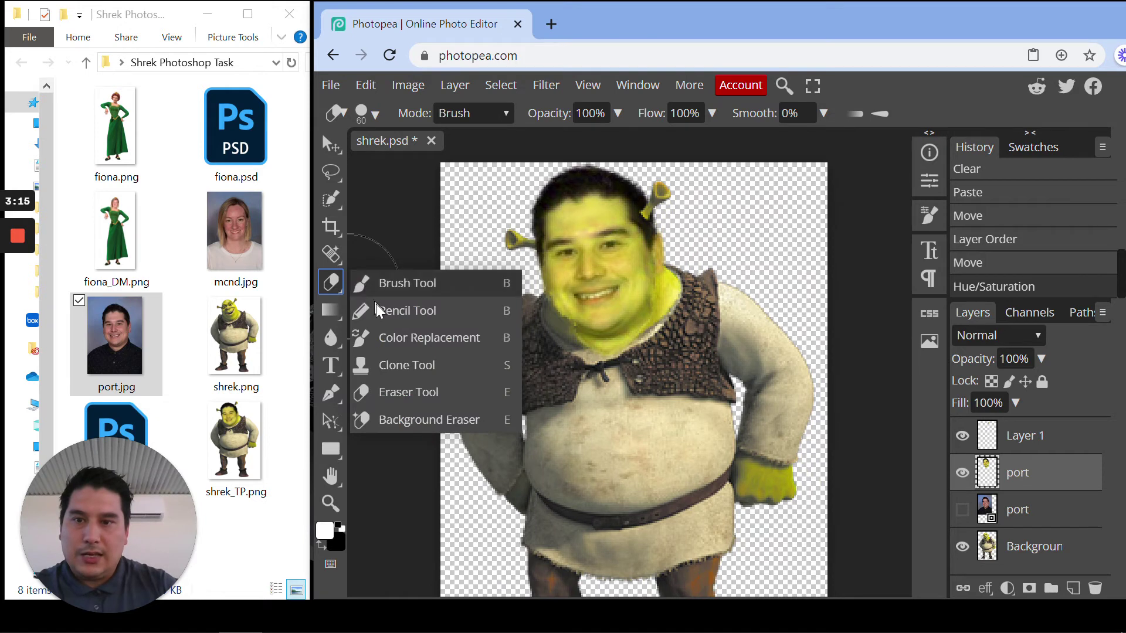
{"action": "left_click", "coordinate": [413, 394]}
{"action": "right_click", "coordinate": [575, 360]}
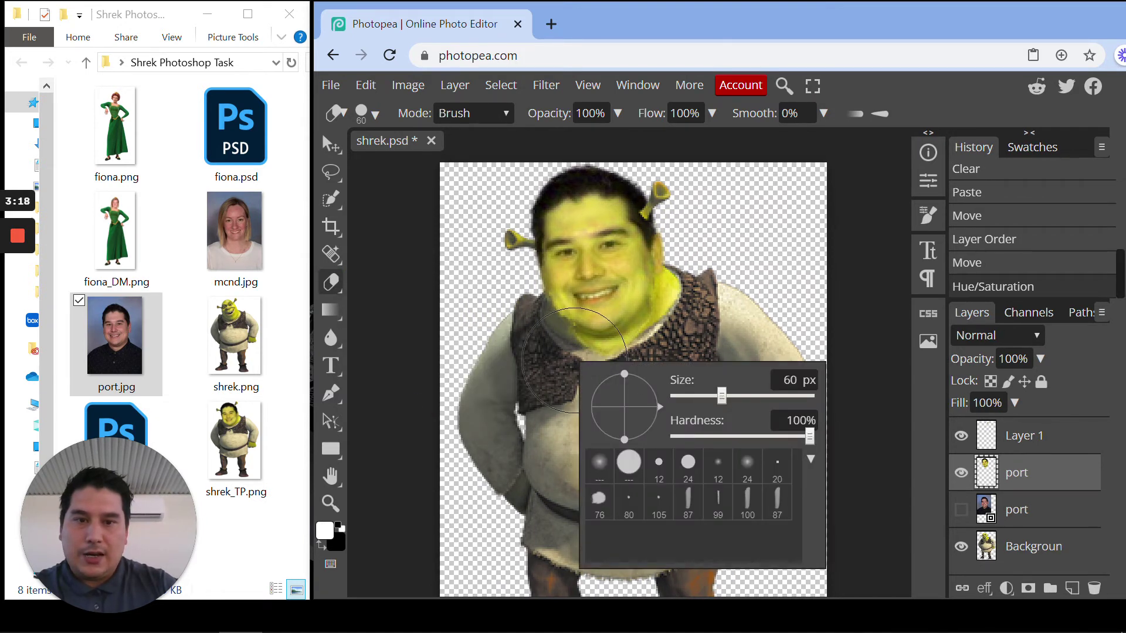
{"action": "left_click_drag", "start_coordinate": [674, 433], "coordinate": [665, 434]}
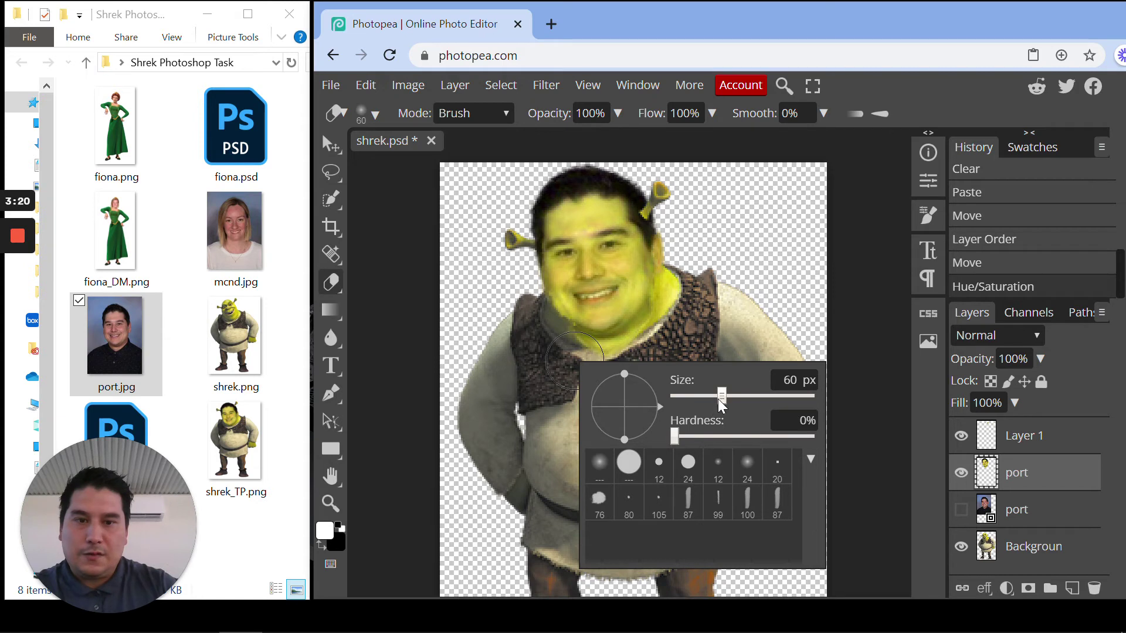
{"action": "left_click", "coordinate": [733, 326]}
{"action": "left_click", "coordinate": [622, 381]}
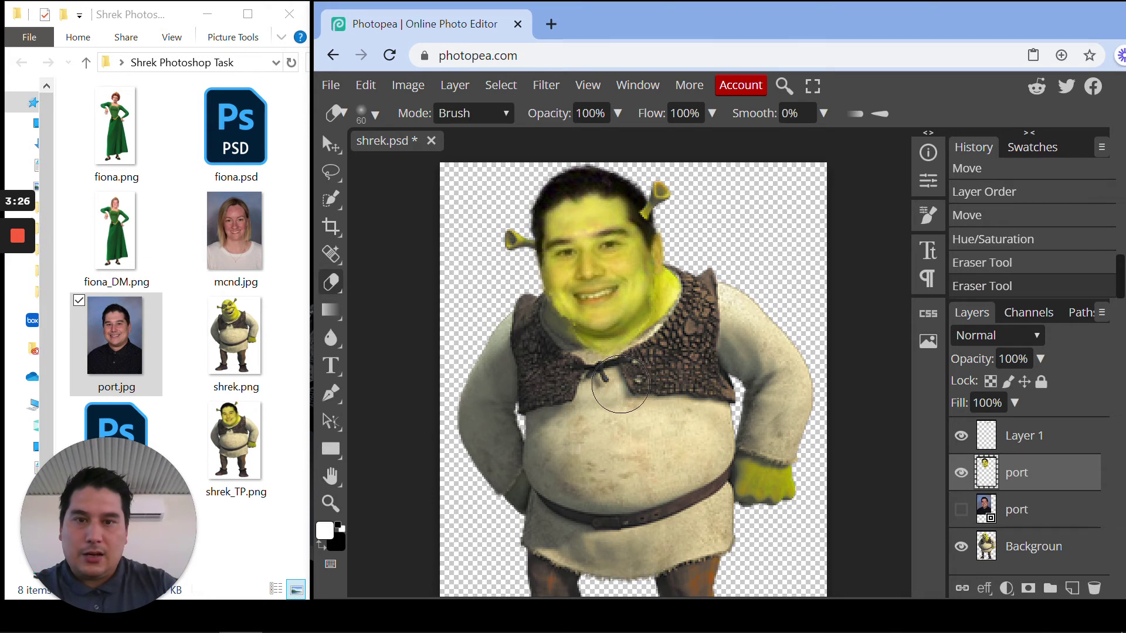
Set the eraser to about 42% hardness and 43 px, then erase the face edge around the neck and vest
{"action": "right_click", "coordinate": [608, 386]}
{"action": "left_click_drag", "start_coordinate": [707, 459], "coordinate": [766, 459]}
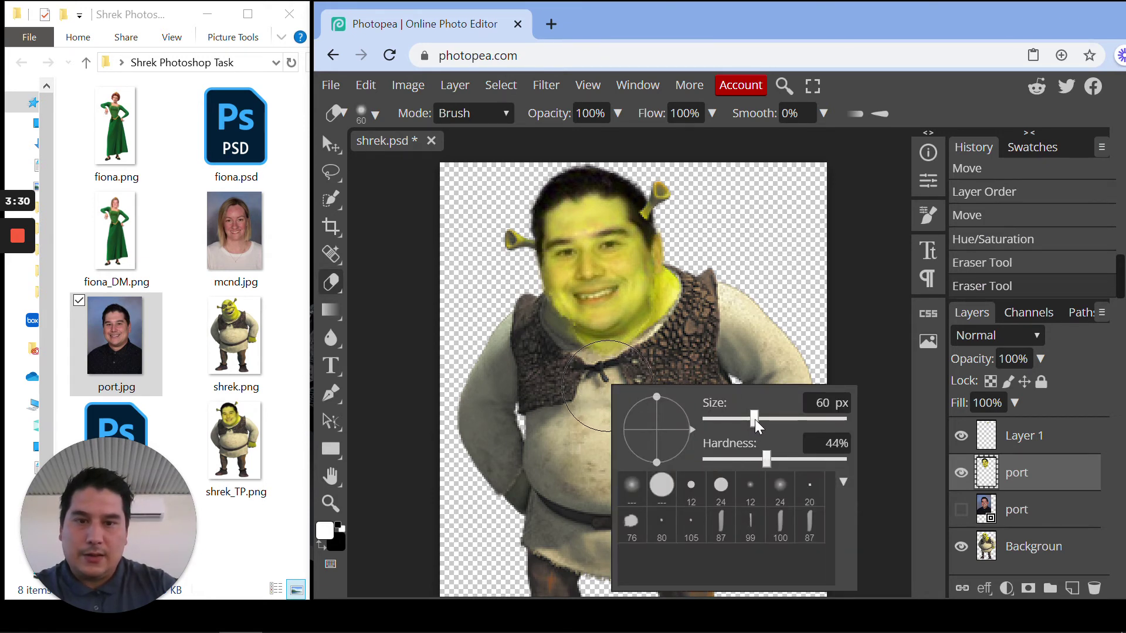
{"action": "left_click_drag", "start_coordinate": [755, 420], "coordinate": [750, 420]}
{"action": "left_click", "coordinate": [598, 386]}
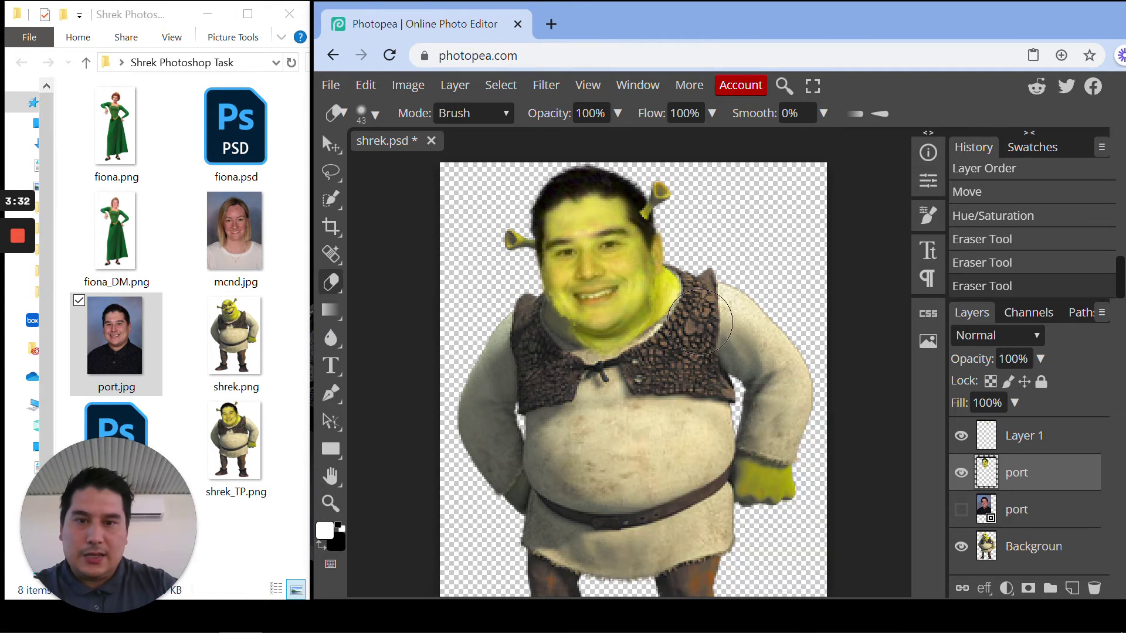
{"action": "left_click", "coordinate": [599, 381]}
{"action": "left_click", "coordinate": [599, 381]}
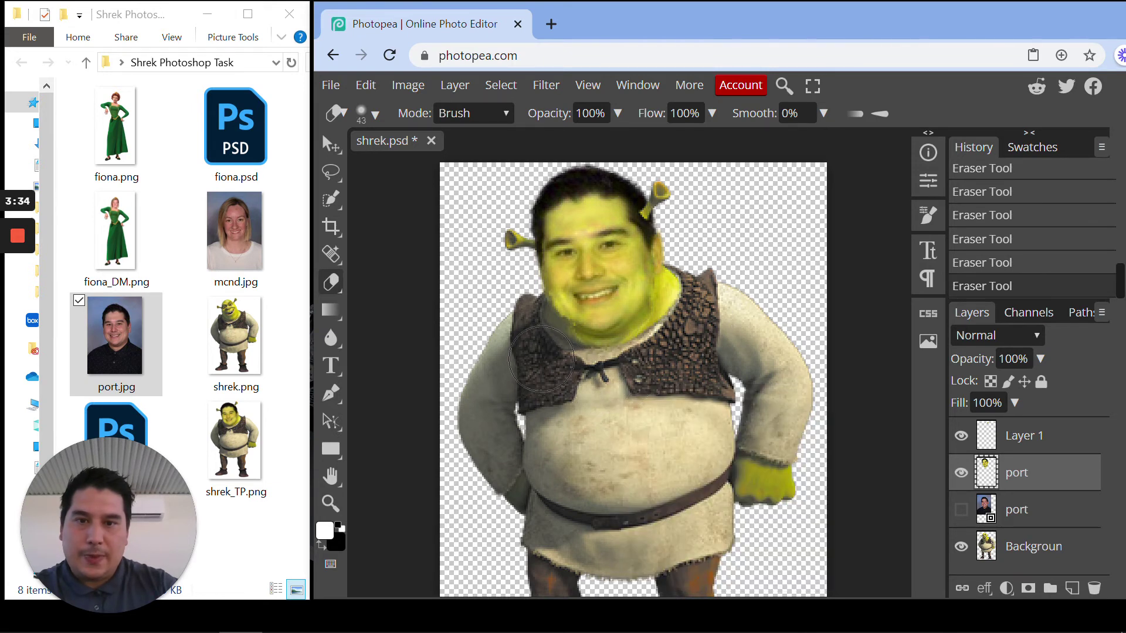
{"action": "left_click", "coordinate": [540, 387]}
{"action": "left_click", "coordinate": [533, 339]}
{"action": "left_click", "coordinate": [532, 339]}
{"action": "left_click", "coordinate": [516, 331]}
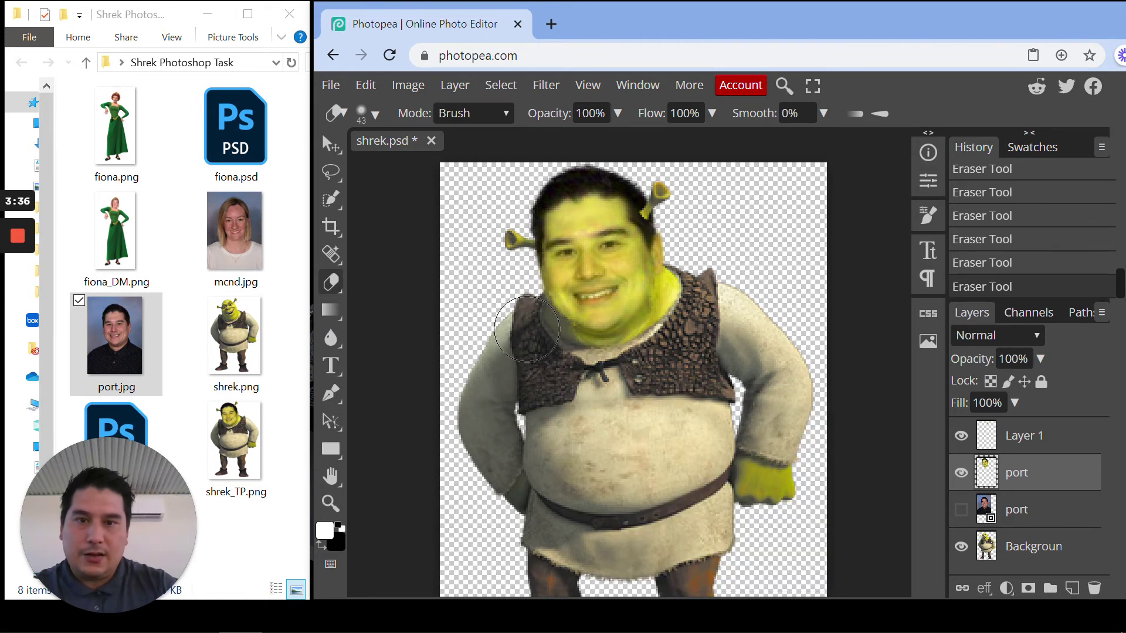
{"action": "left_click", "coordinate": [513, 321]}
{"action": "left_click", "coordinate": [521, 337]}
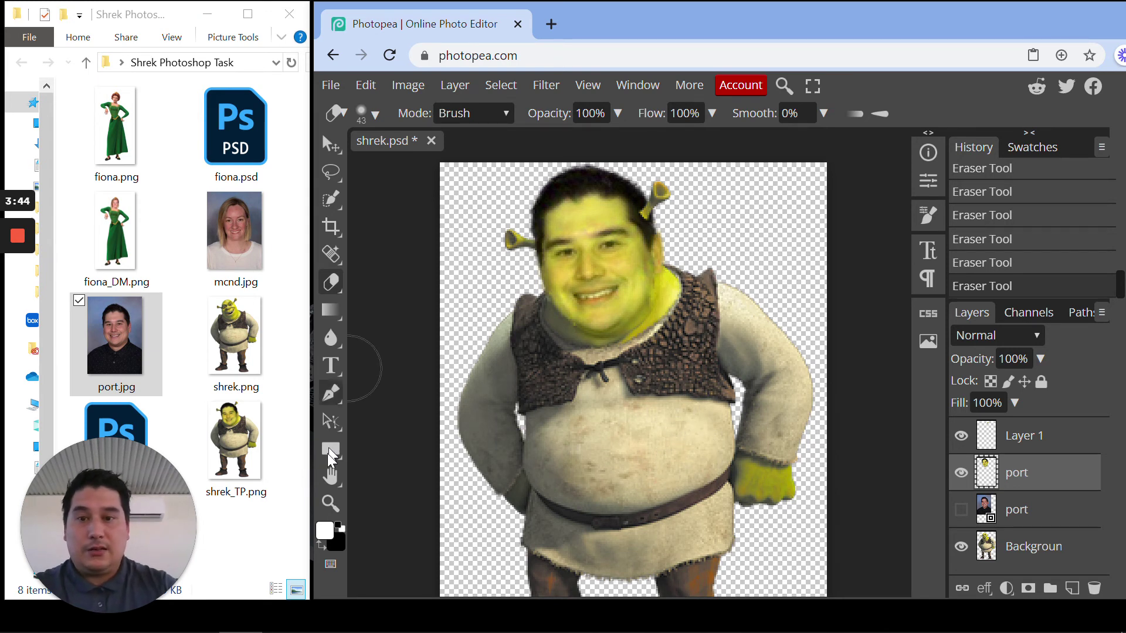
Zoom in closely on the green face's chin and the vest
{"action": "left_click", "coordinate": [331, 502]}
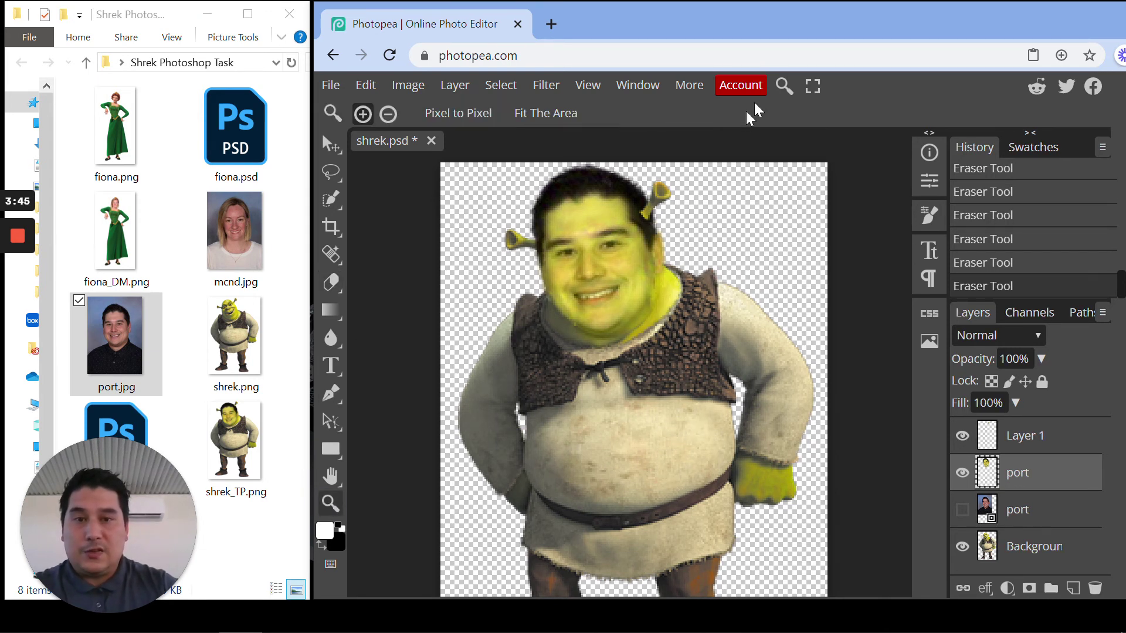
{"action": "left_click", "coordinate": [545, 113]}
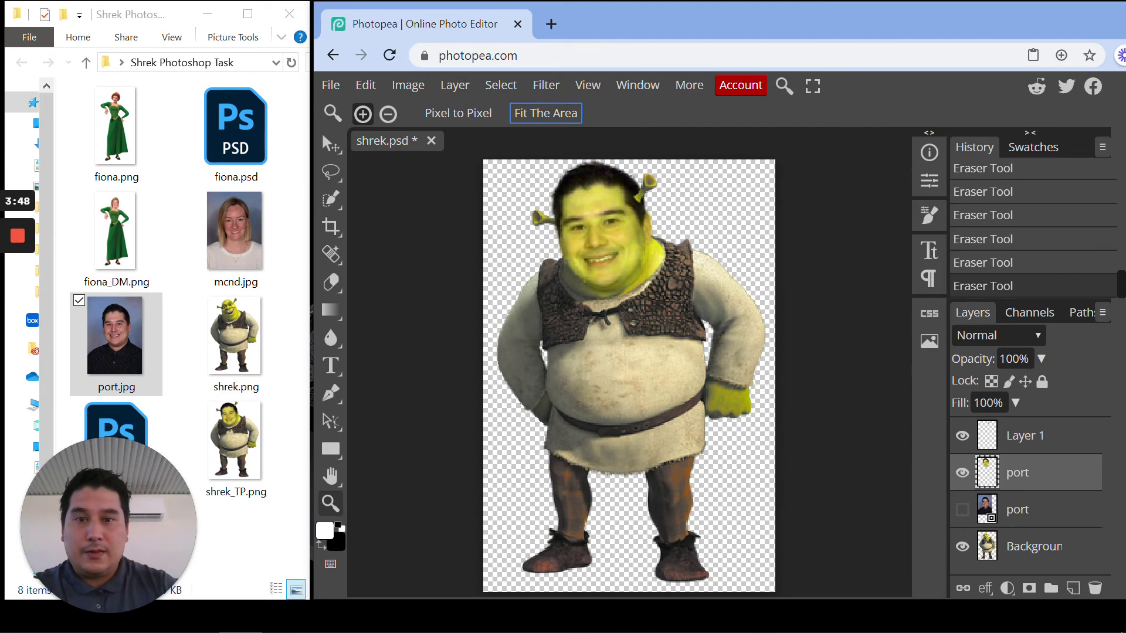
{"action": "left_click", "coordinate": [583, 276]}
{"action": "left_click", "coordinate": [582, 276]}
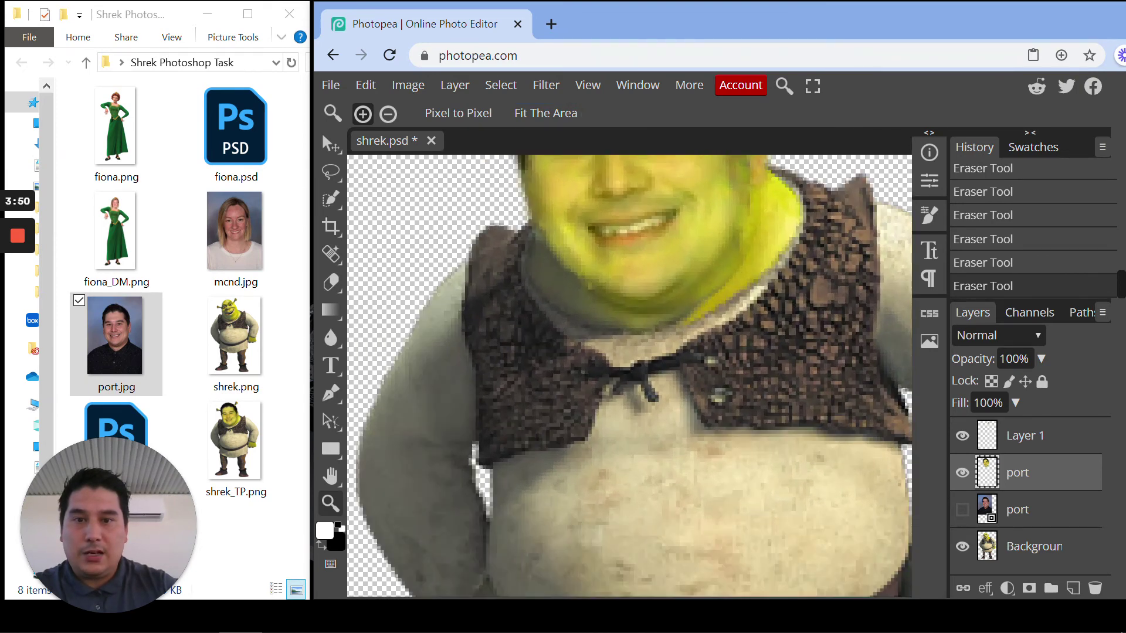
{"action": "left_click", "coordinate": [583, 276]}
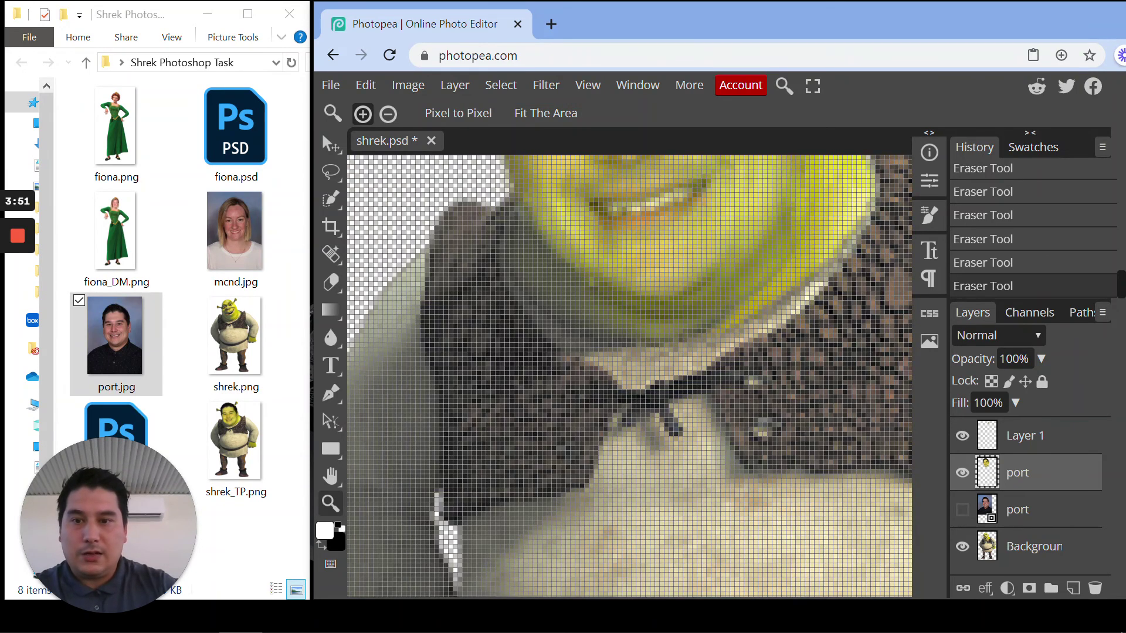
Shrink the eraser to 7 px, then fit the whole image back in the window
{"action": "left_click", "coordinate": [331, 282]}
{"action": "right_click", "coordinate": [522, 368]}
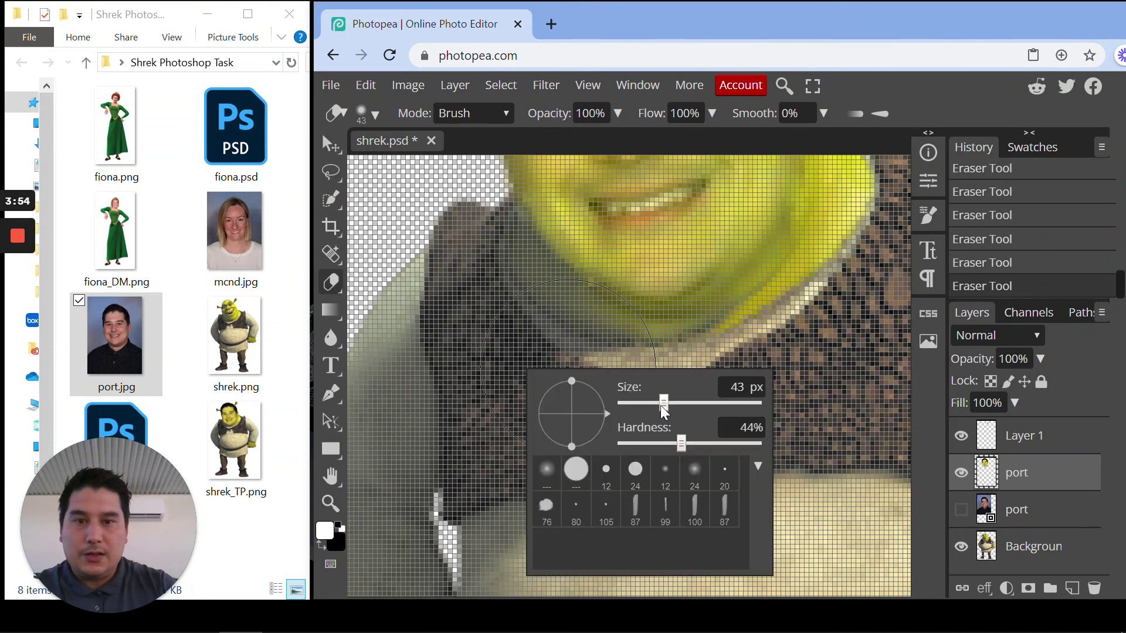
{"action": "left_click_drag", "start_coordinate": [660, 406], "coordinate": [643, 403]}
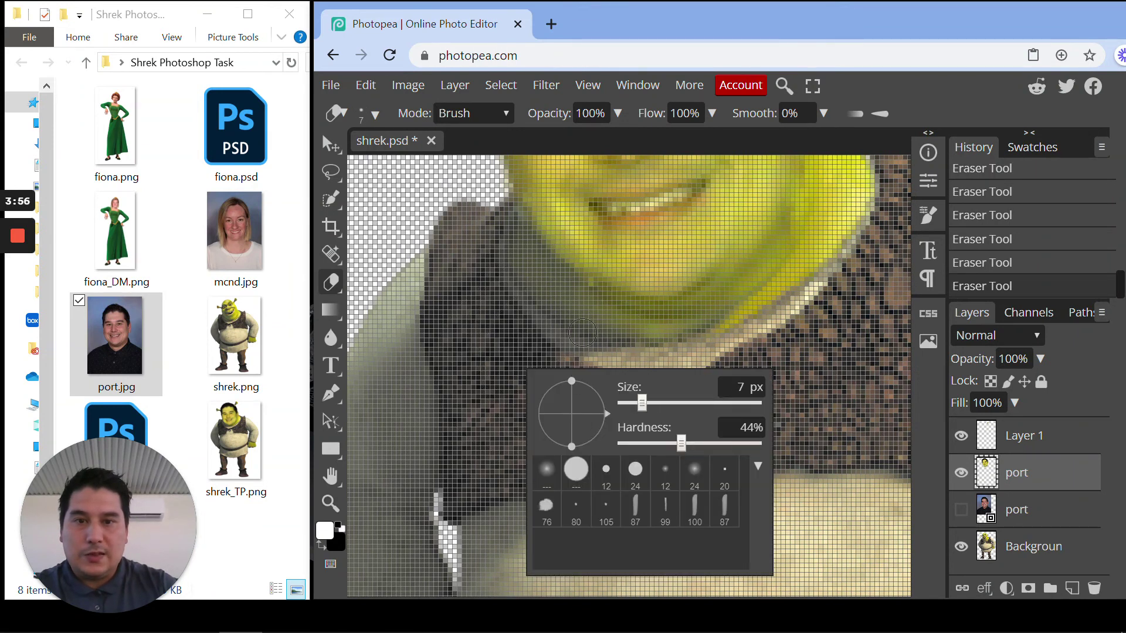
{"action": "left_click", "coordinate": [578, 295]}
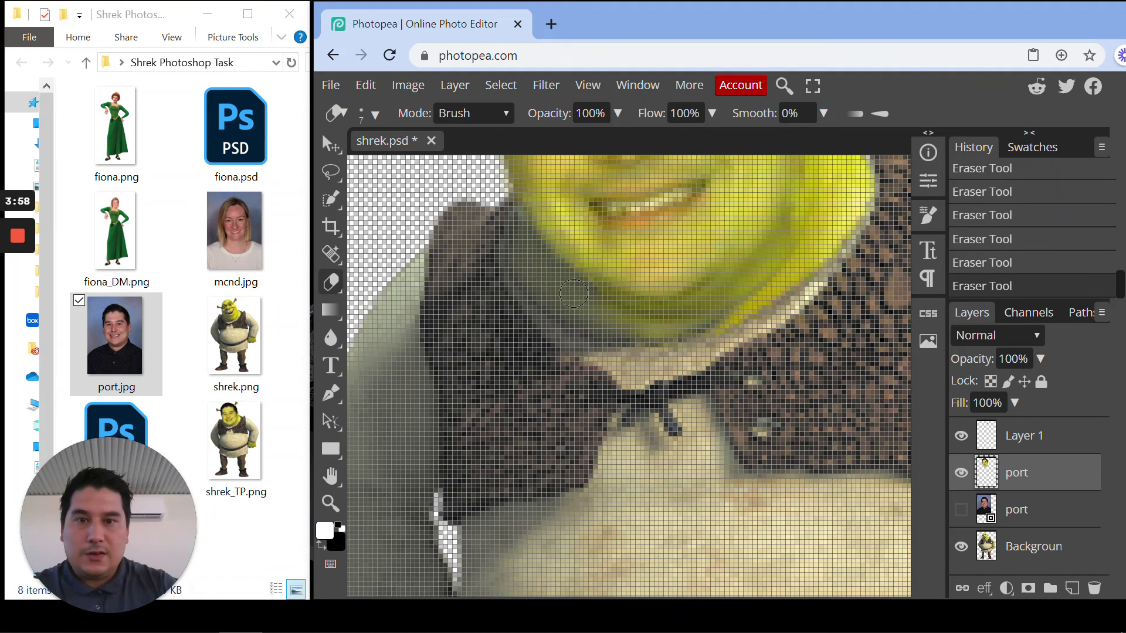
{"action": "scroll", "coordinate": [376, 494], "scroll_direction": "down", "scroll_amount": 3}
{"action": "left_click", "coordinate": [331, 502]}
{"action": "left_click", "coordinate": [545, 113]}
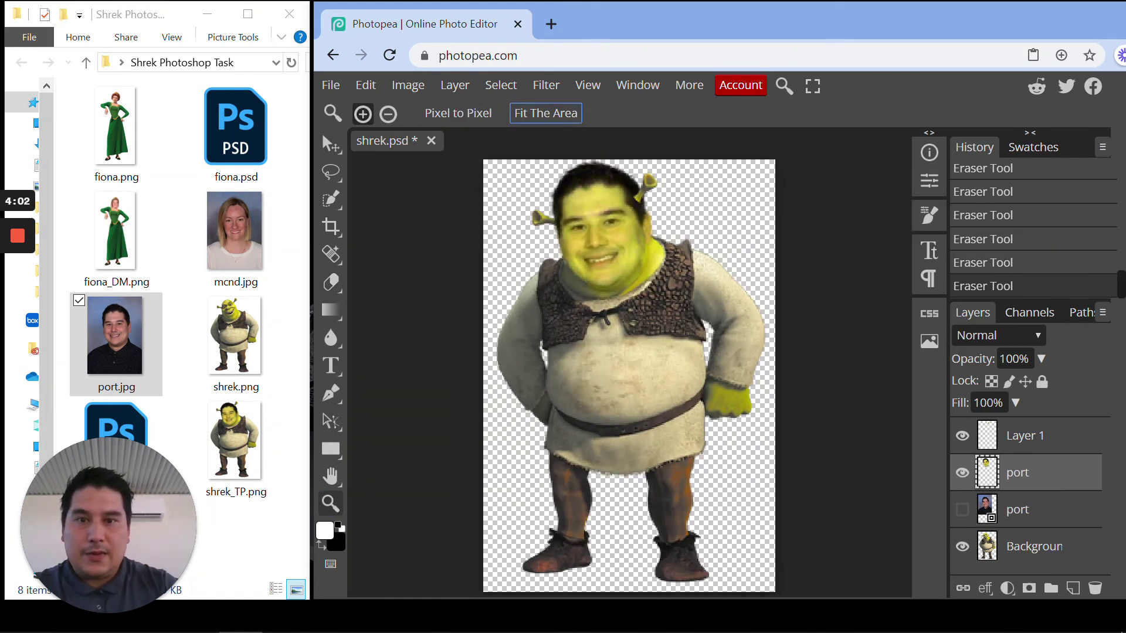
{"action": "left_click", "coordinate": [337, 87]}
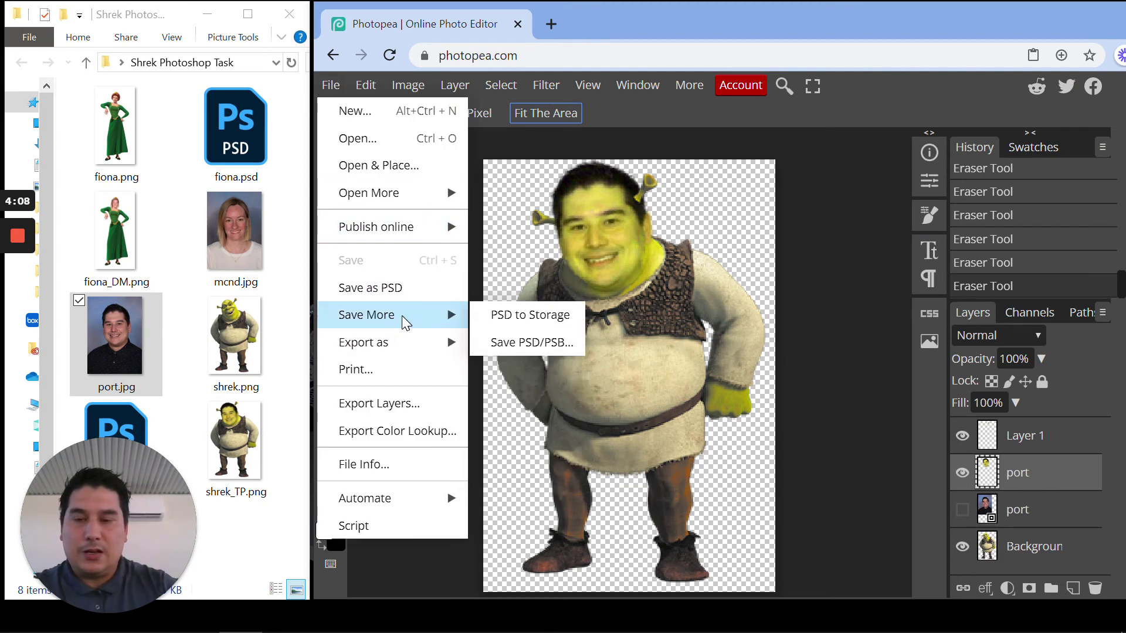
Export the Shrek composite as a 220×326 PNG named shrek.png and open the downloaded file
{"action": "mouse_move", "coordinate": [406, 341]}
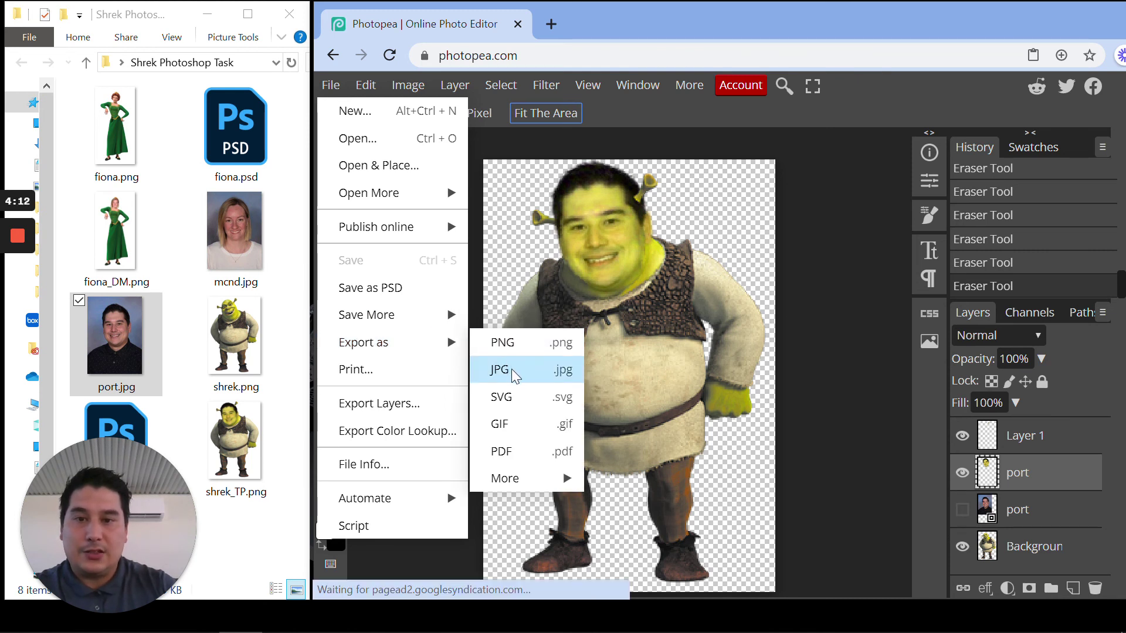
{"action": "left_click", "coordinate": [535, 344]}
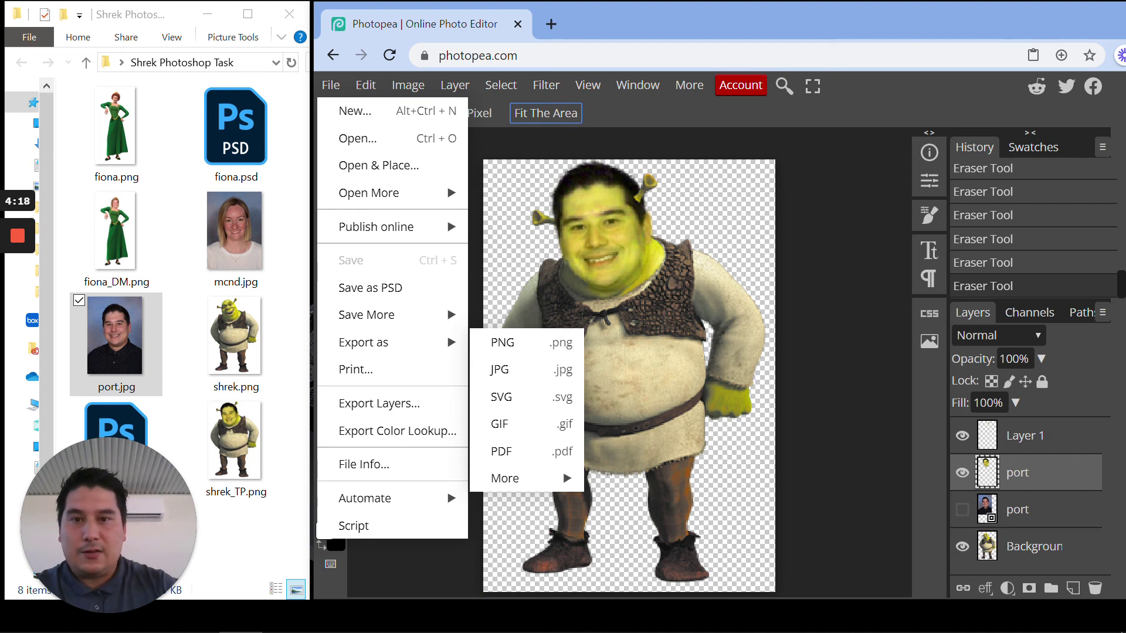
{"action": "left_click", "coordinate": [529, 343]}
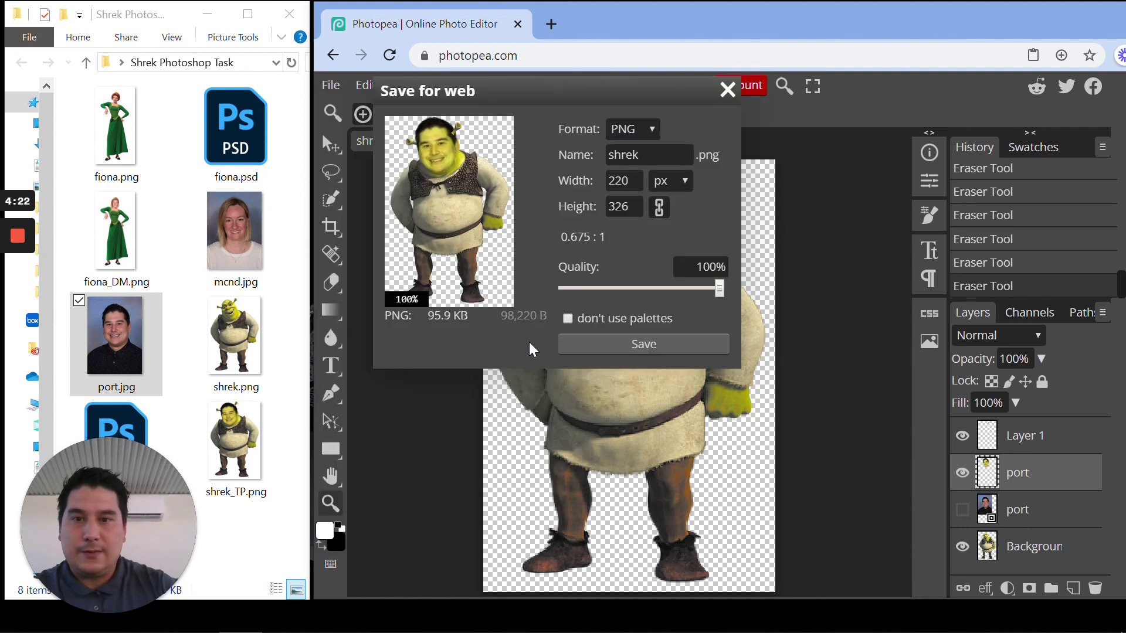
{"action": "left_click", "coordinate": [645, 344]}
{"action": "left_click", "coordinate": [423, 577]}
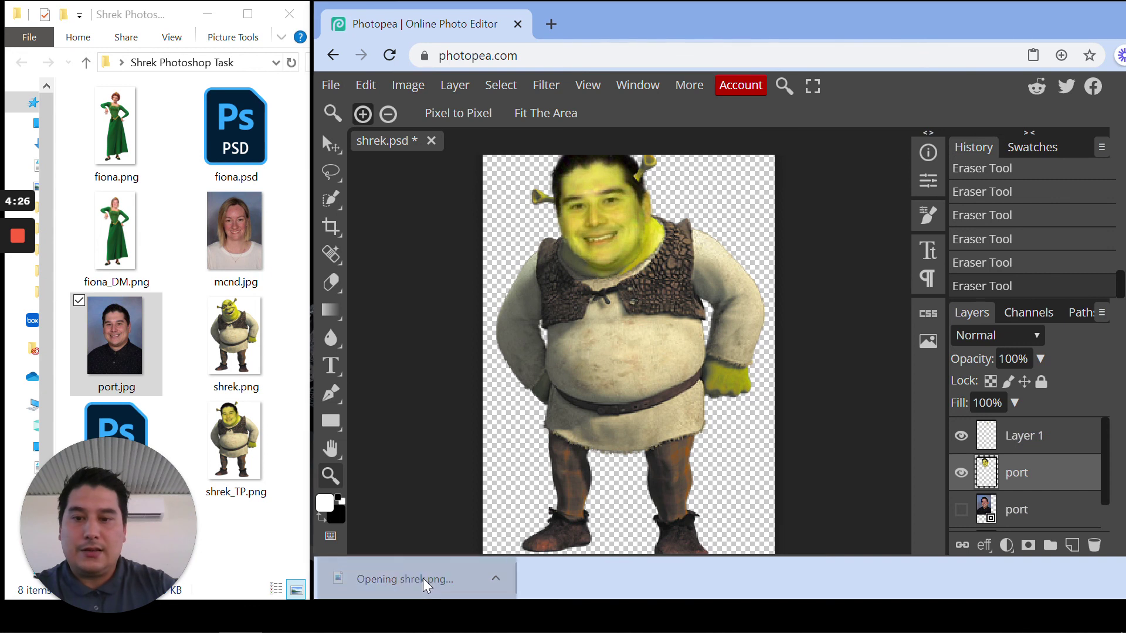